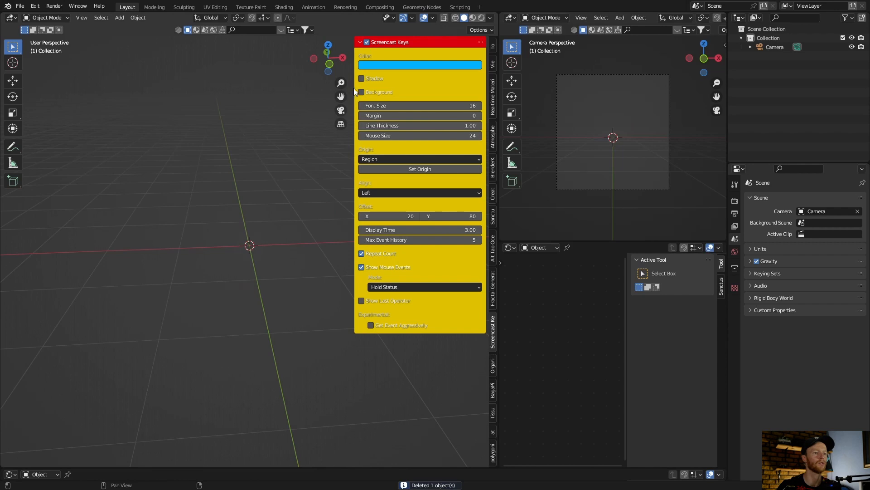
Hide the Screencast Keys settings and align the scene camera to the front orthographic view.
drag(354, 90, 488, 93)
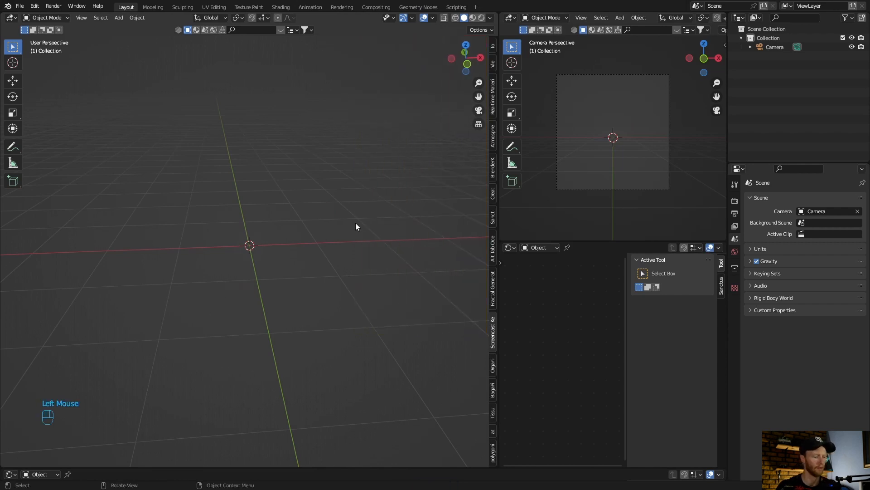
key(grave)
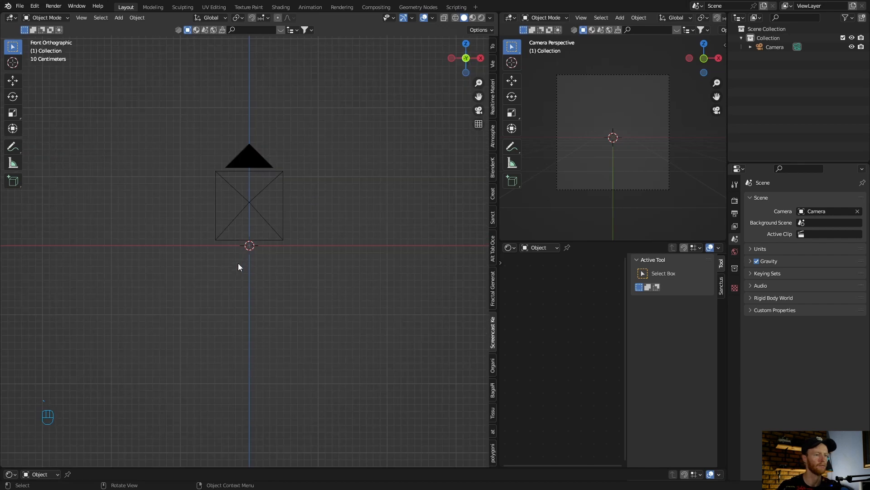
scroll(232, 269, up, 4)
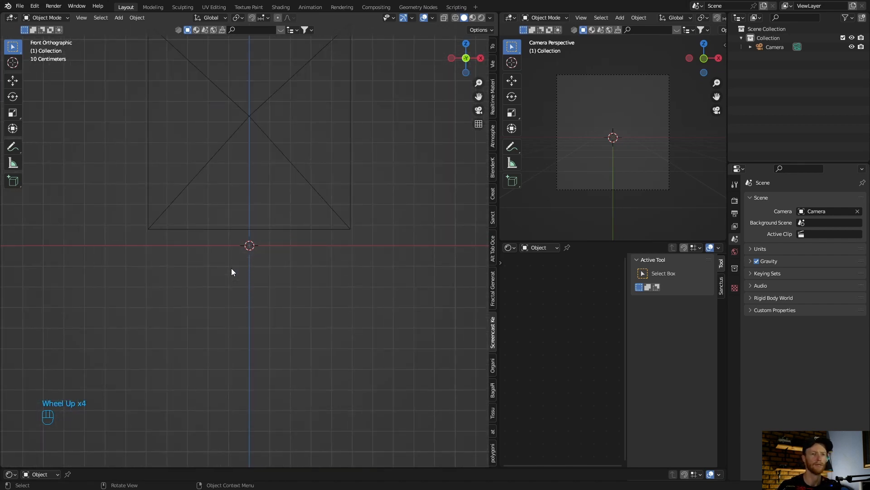
click(772, 47)
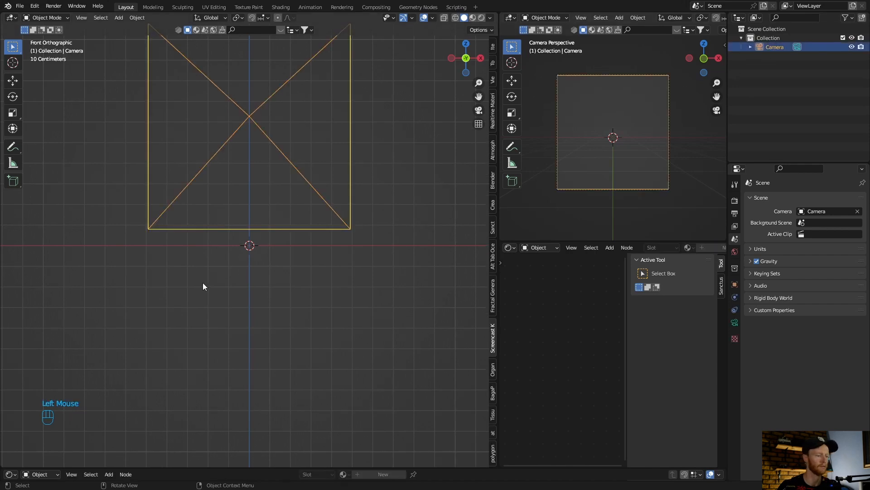
key(ctrl+alt+KP_0)
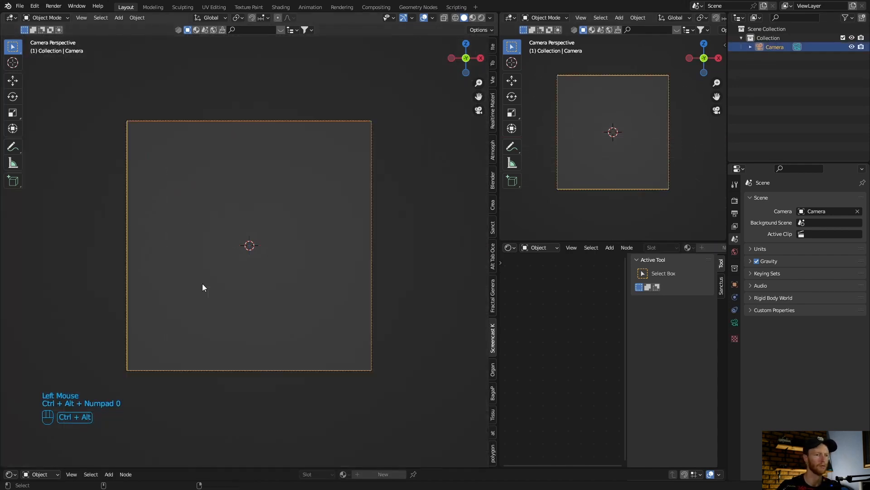
Move the camera about 0.9 m back from the origin along the global Y axis.
scroll(202, 284, up, 2)
scroll(202, 284, down, 2)
scroll(202, 284, up, 1)
middle_drag(202, 284, 197, 290)
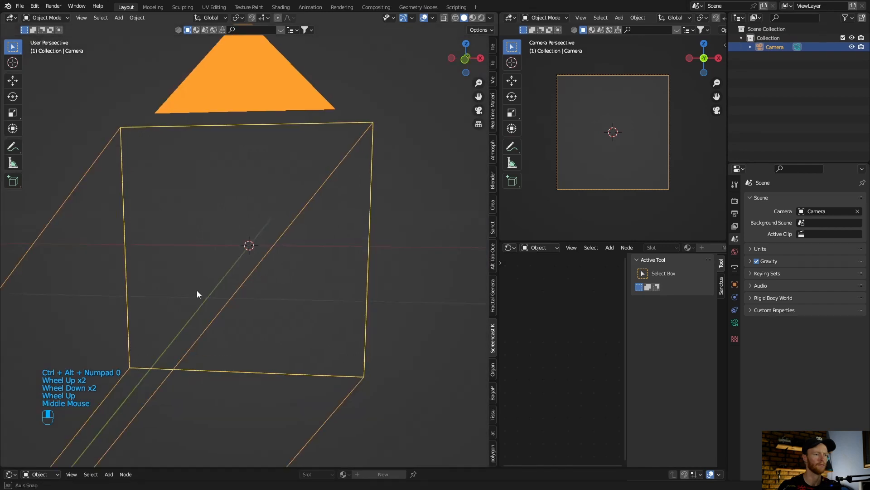
scroll(197, 291, down, 4)
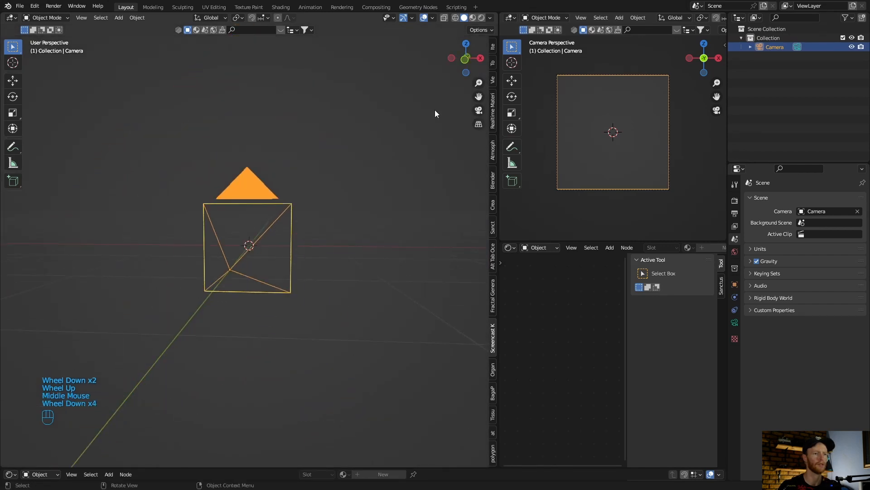
click(466, 43)
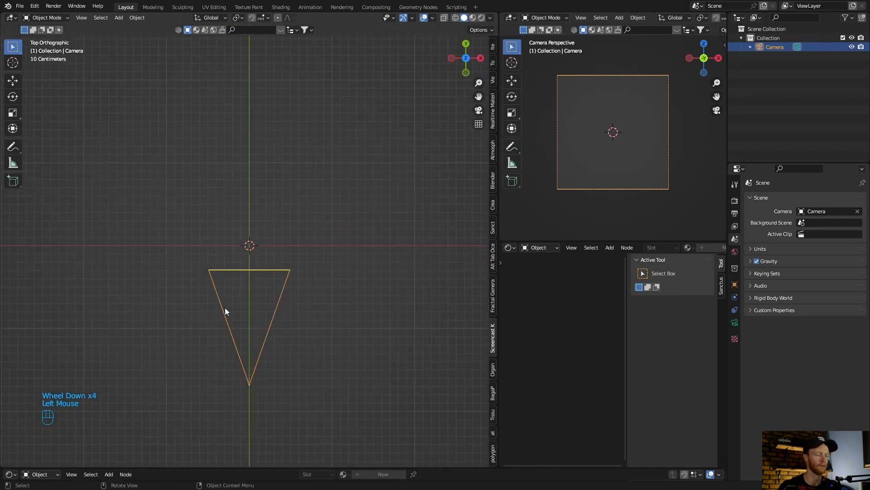
key(g)
key(y)
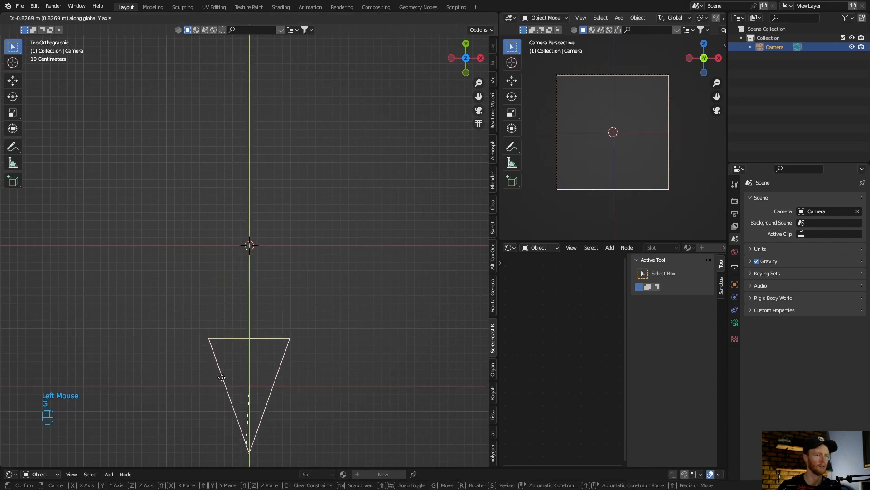
click(223, 386)
Add a mesh cube at the world origin.
middle_drag(222, 301, 218, 217)
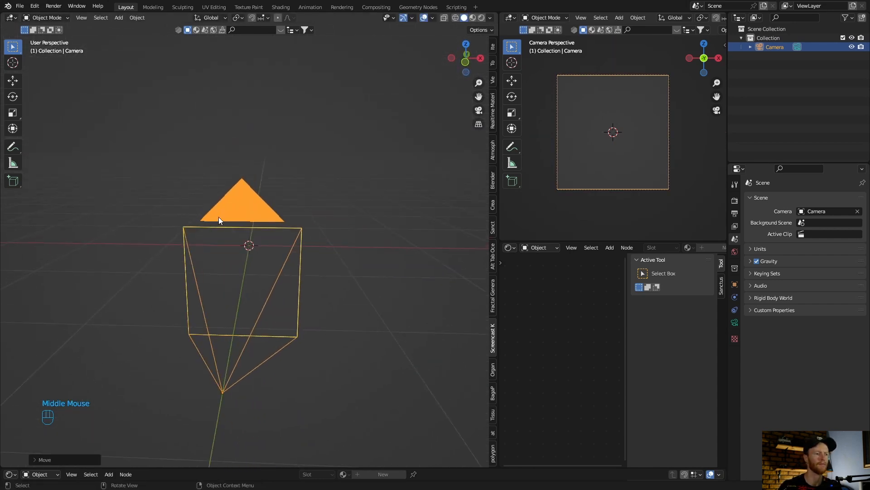
key(shift+a)
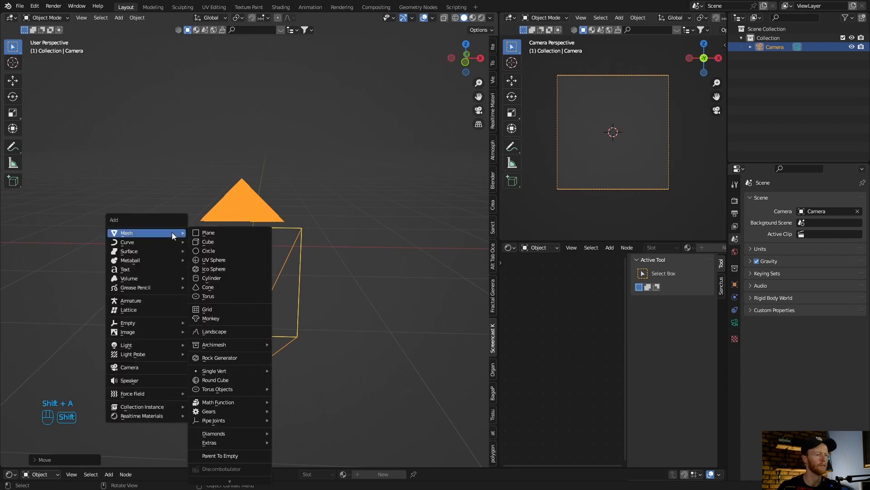
click(209, 242)
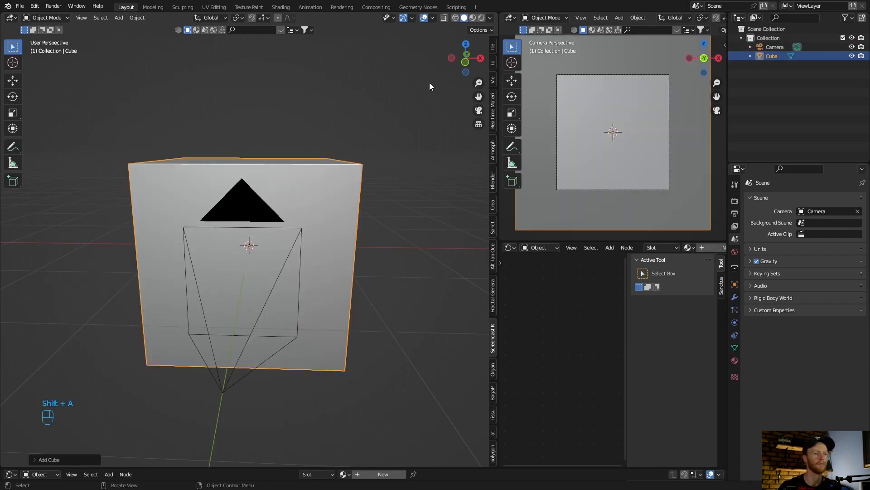
Scale the cube along Y into a thin upright slab and widen it along X by about 1.6 times.
click(480, 59)
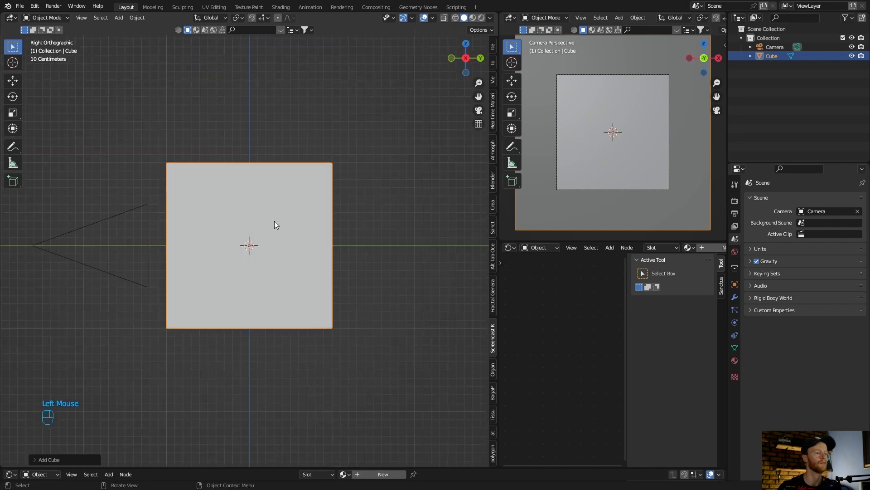
click(12, 112)
drag(283, 246, 251, 246)
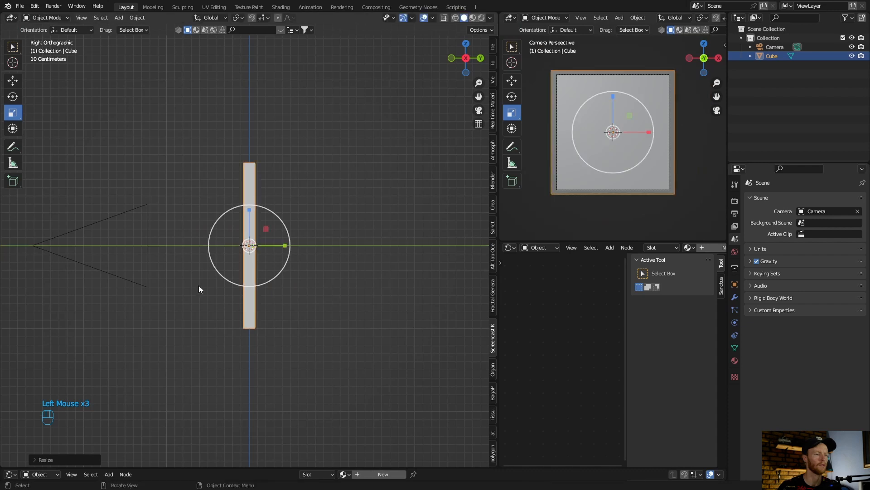
middle_drag(127, 313, 234, 327)
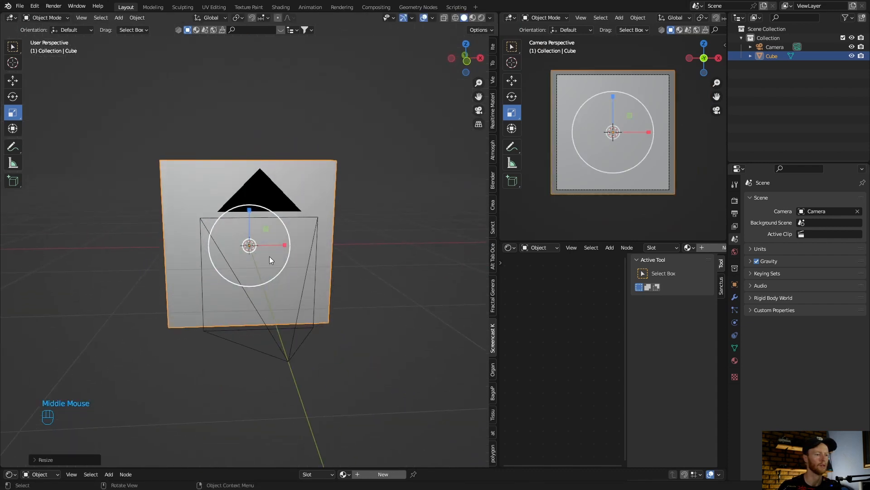
drag(285, 245, 311, 247)
Move the camera a further 2.2 m or so back along Y to fit the slab's full width in frame.
click(465, 44)
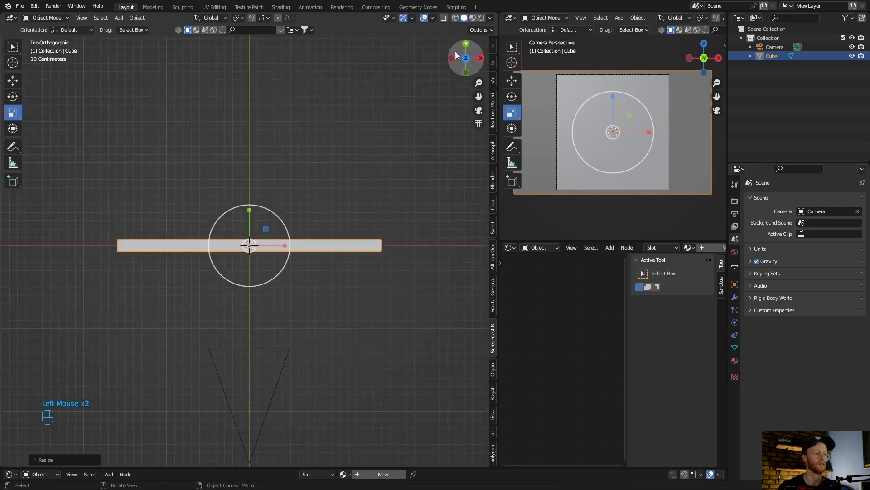
click(222, 378)
scroll(222, 377, down, 2)
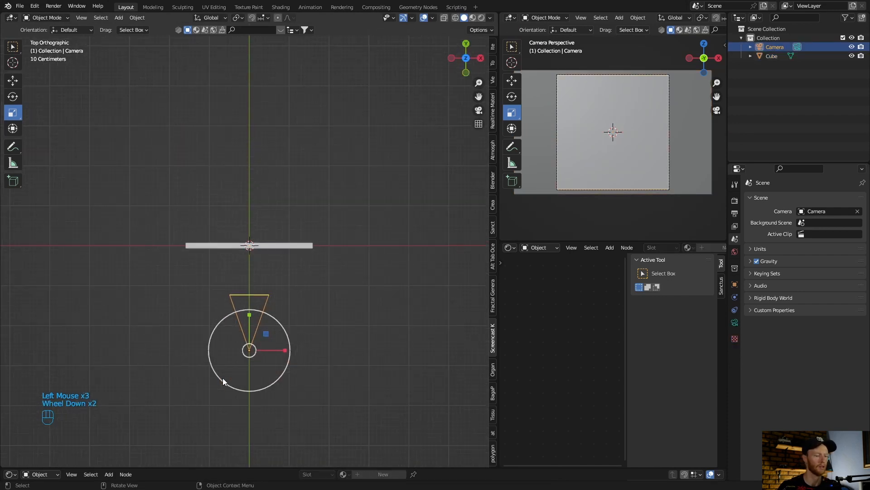
key(g)
key(x)
key(y)
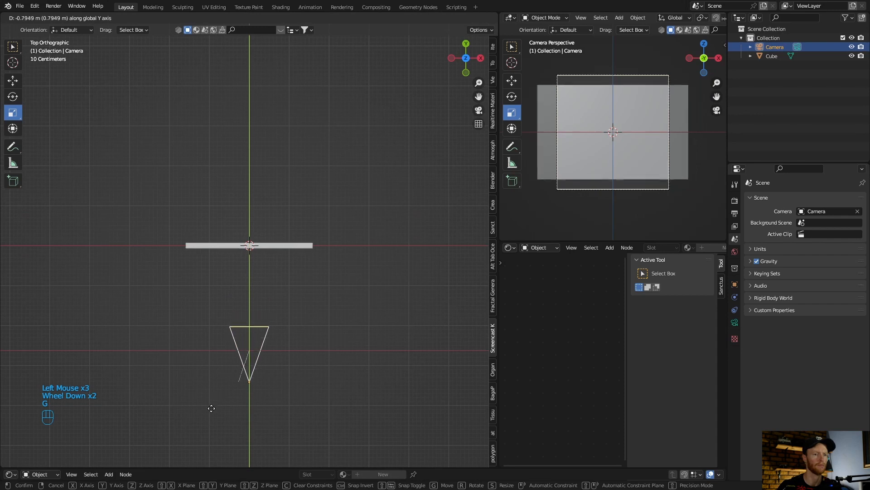
click(216, 464)
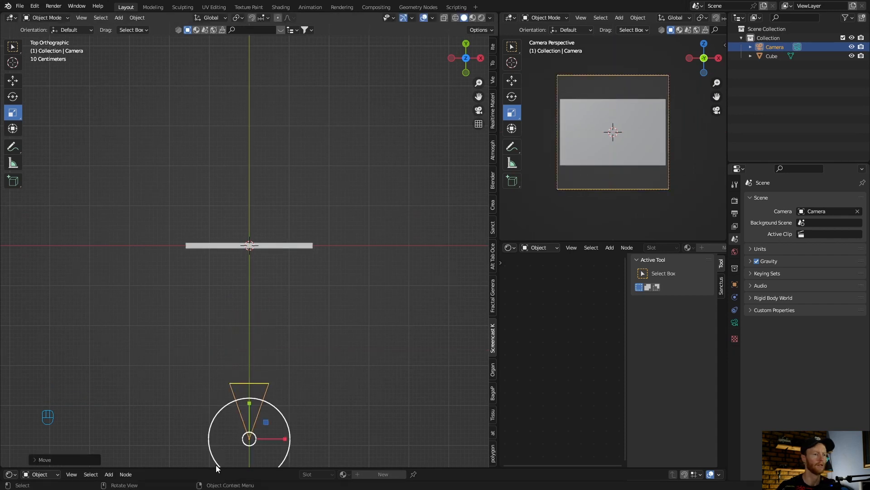
Reduce the slab's height along Z by about 15% and its width along X very slightly, judging through the camera.
click(484, 111)
scroll(221, 233, up, 2)
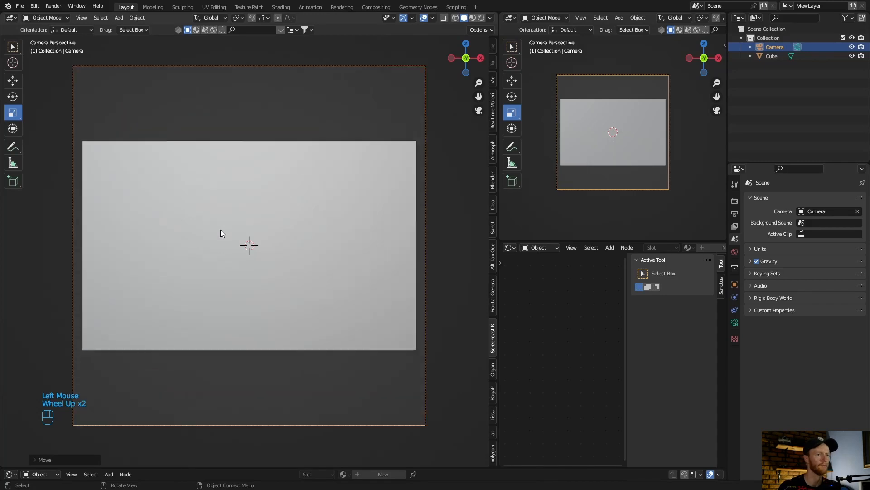
click(186, 260)
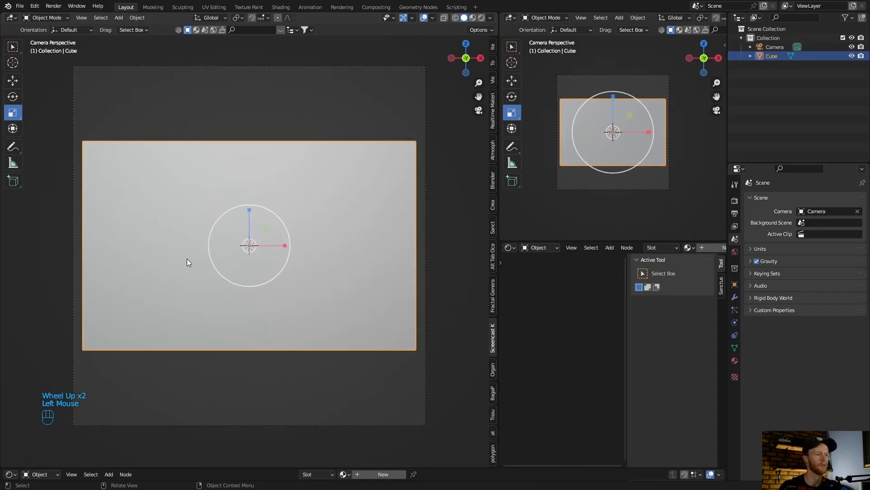
drag(249, 210, 249, 216)
drag(284, 245, 279, 245)
click(41, 293)
Duplicate the slab in place and move the copy along Y to sit directly behind the original.
click(135, 244)
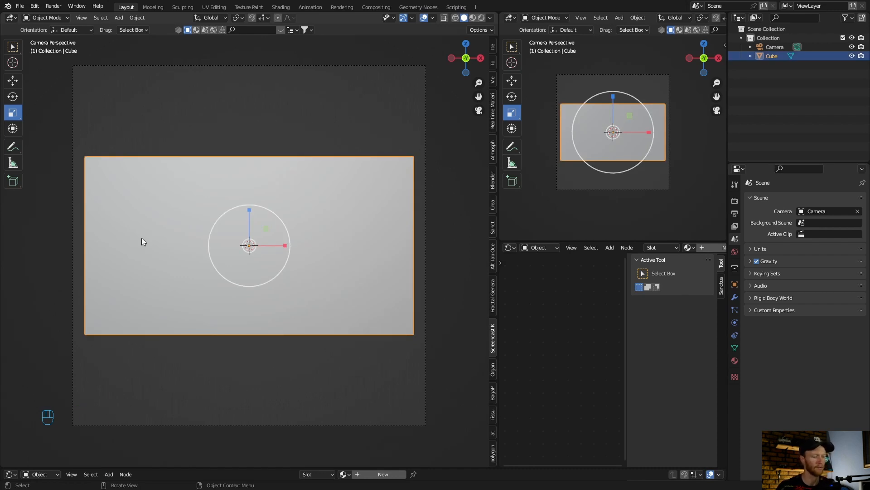
key(shift+d)
right_click(141, 238)
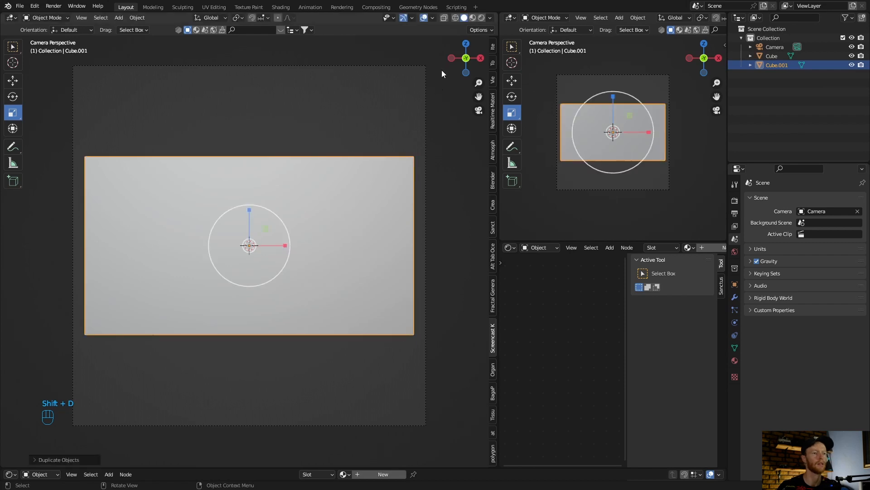
click(481, 58)
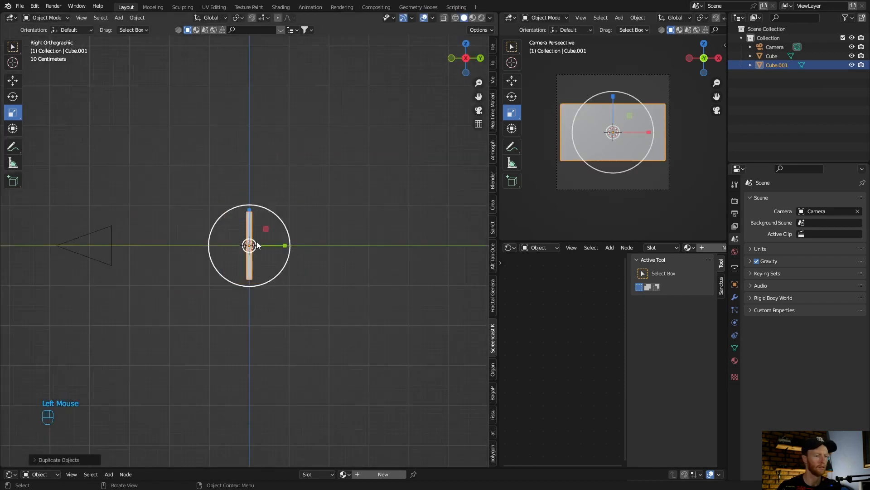
click(12, 82)
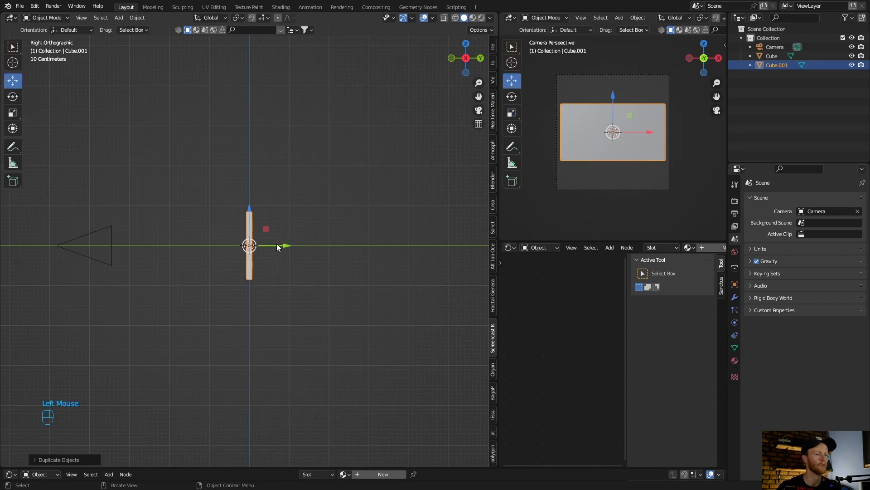
drag(285, 245, 293, 246)
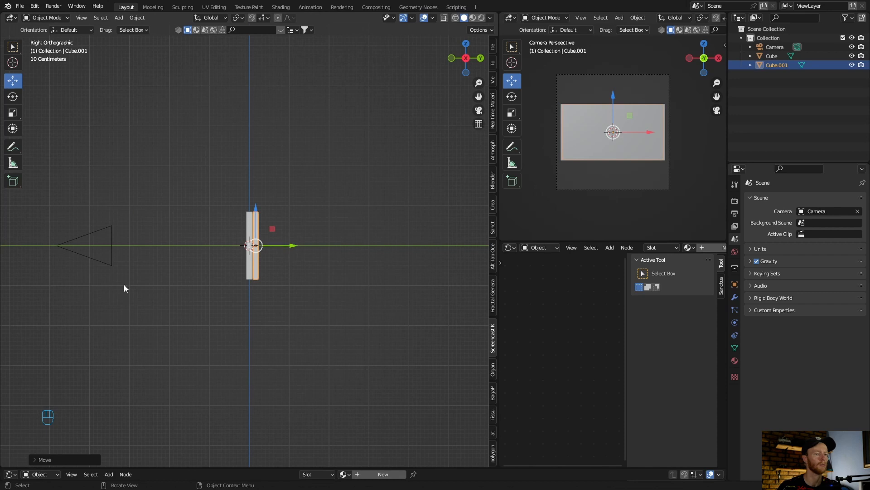
Enlarge the rear slab slightly overall, then along X and Z, to form an even border around the front slab.
click(478, 110)
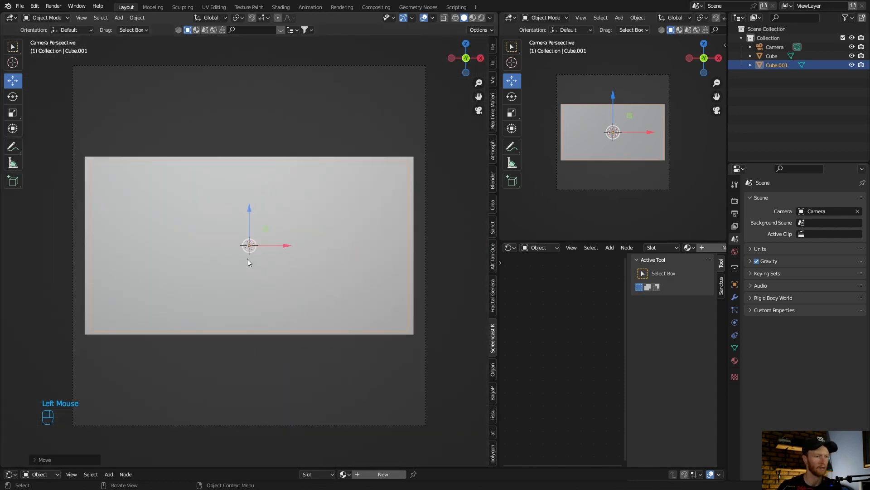
key(s)
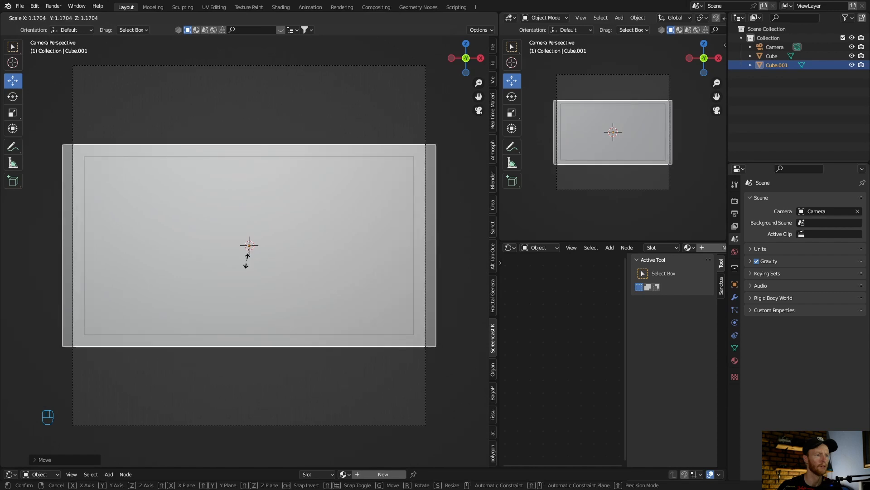
click(249, 259)
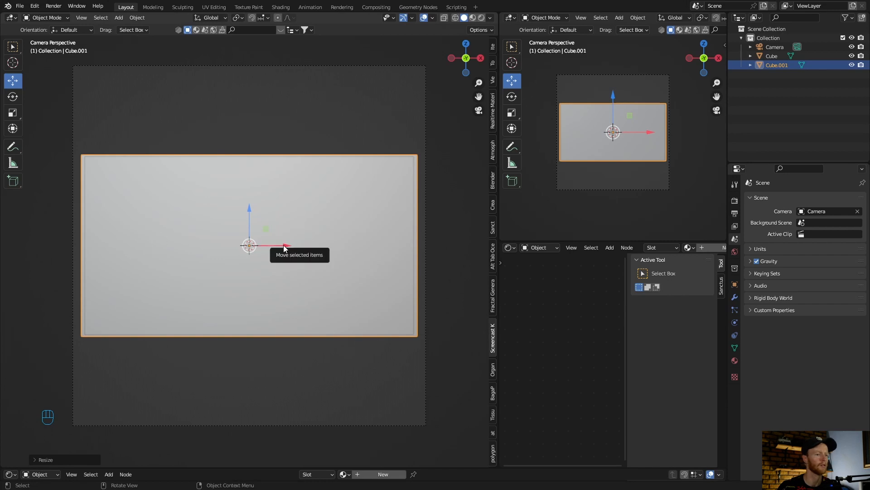
click(13, 113)
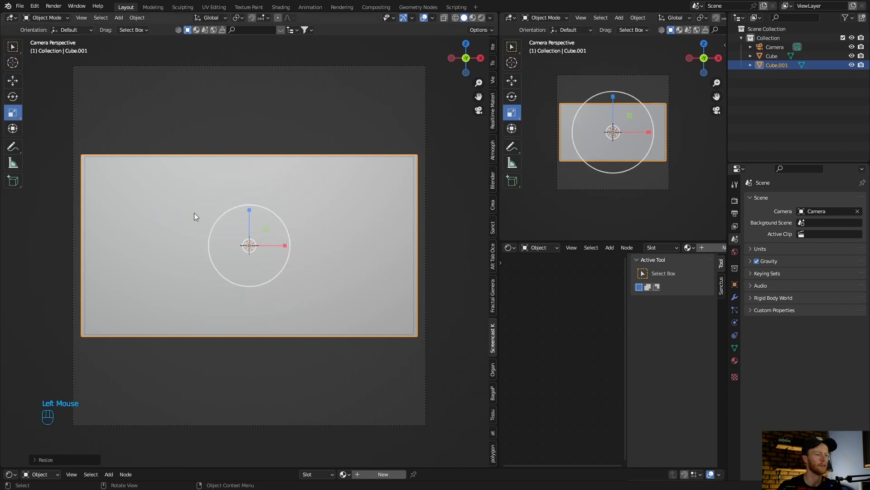
drag(283, 244, 287, 243)
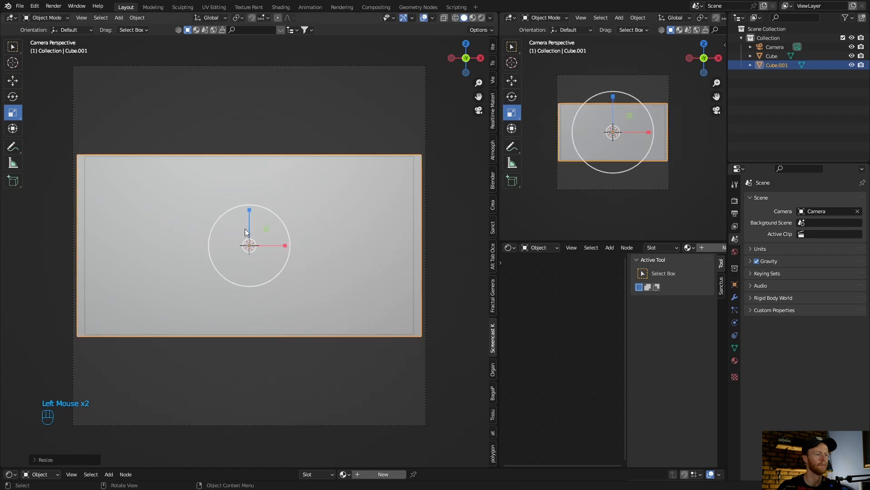
click(249, 207)
drag(249, 208, 249, 204)
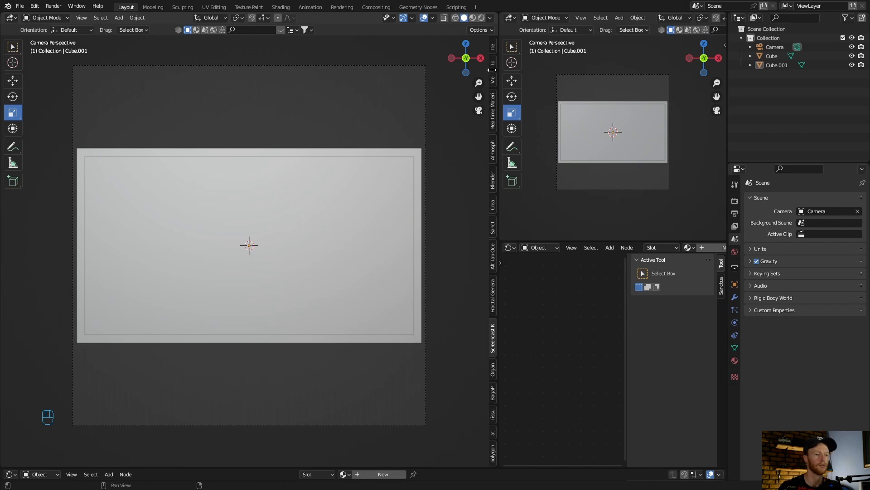
click(492, 432)
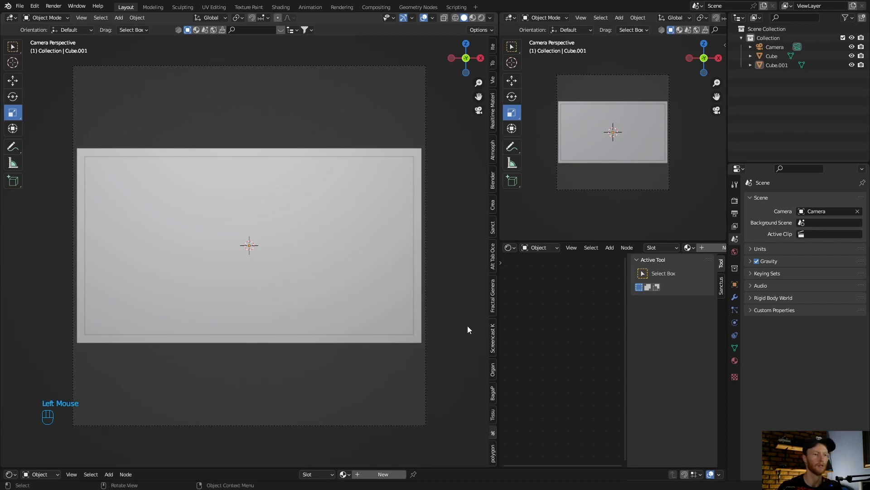
click(492, 46)
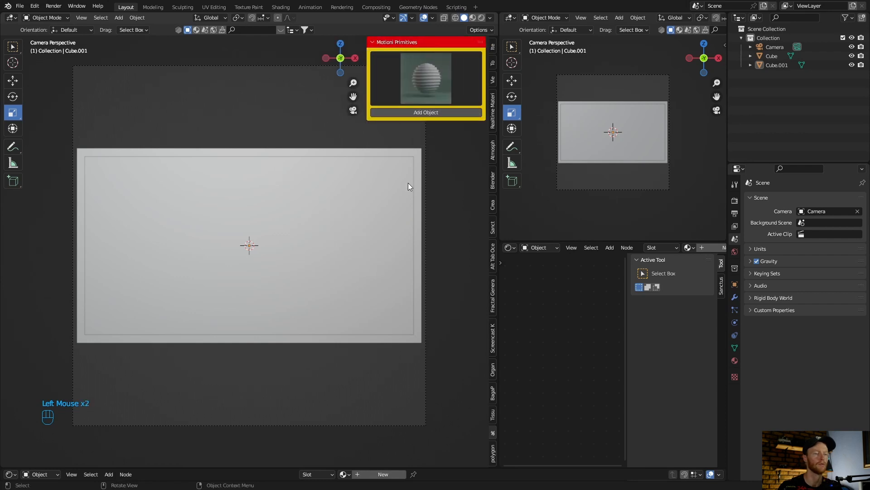
click(420, 72)
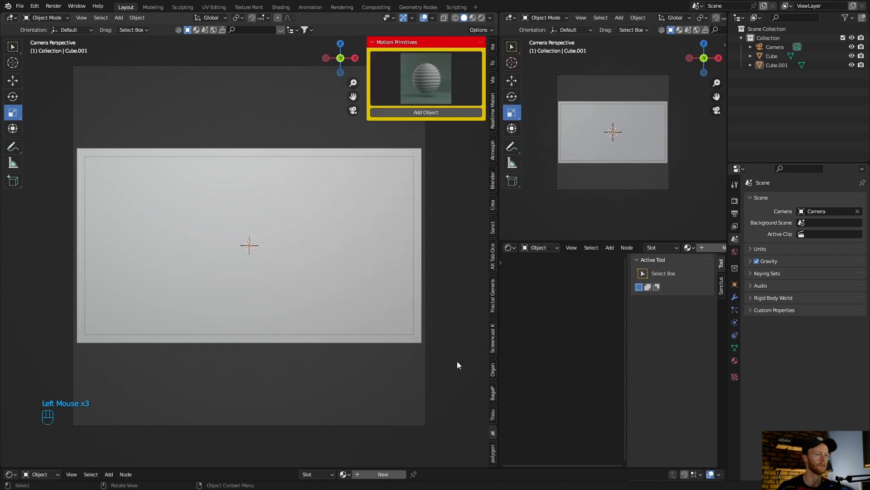
drag(366, 84, 496, 91)
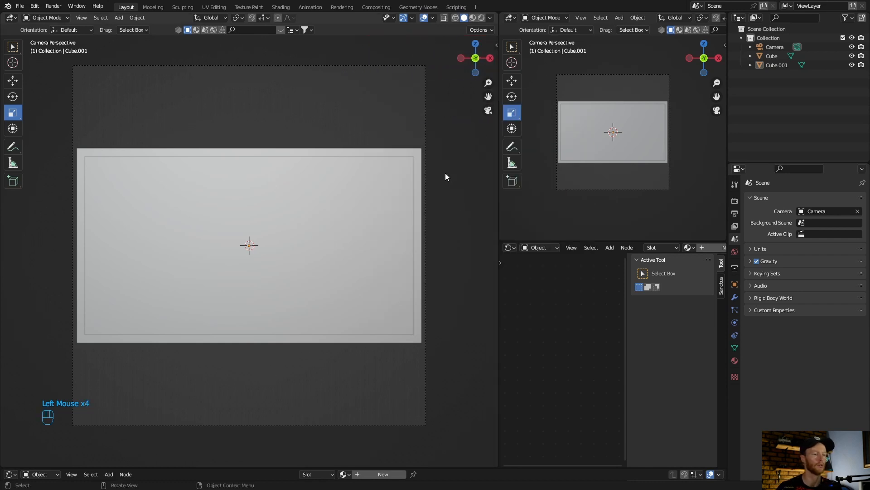
Add a Bevel modifier to the front slab and set its amount to 0.02 m.
click(160, 298)
middle_drag(160, 298, 291, 243)
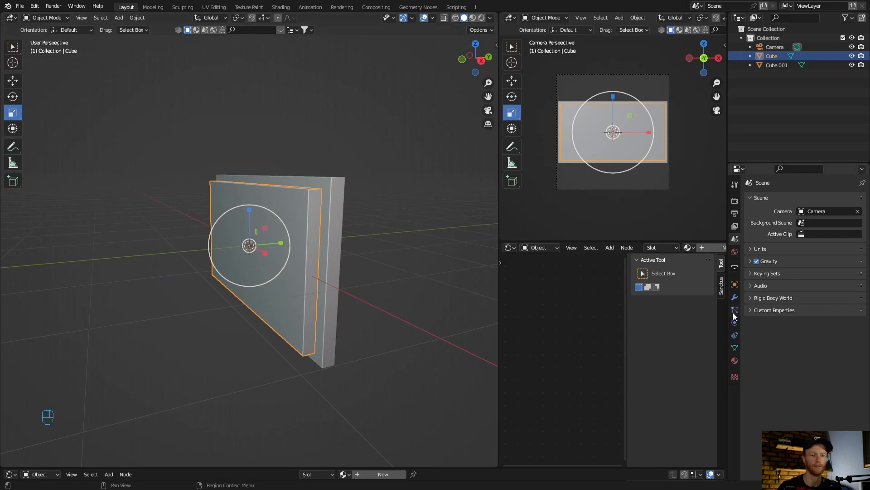
click(735, 297)
click(759, 198)
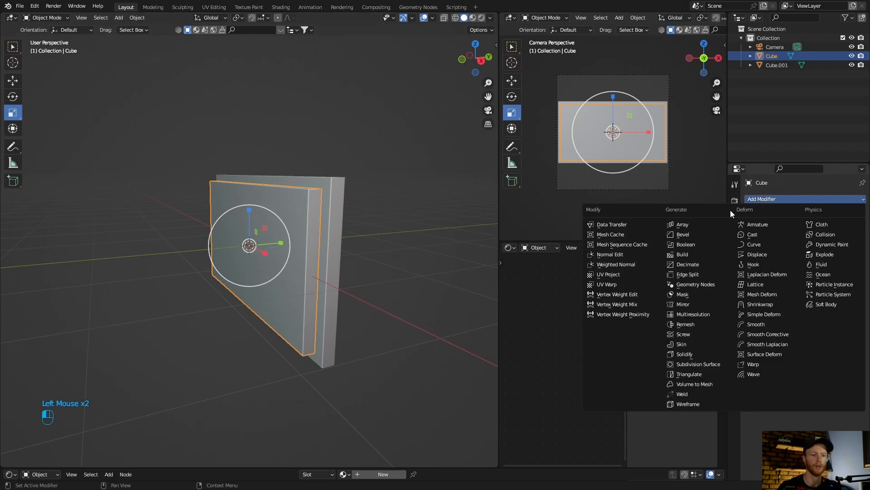
click(683, 234)
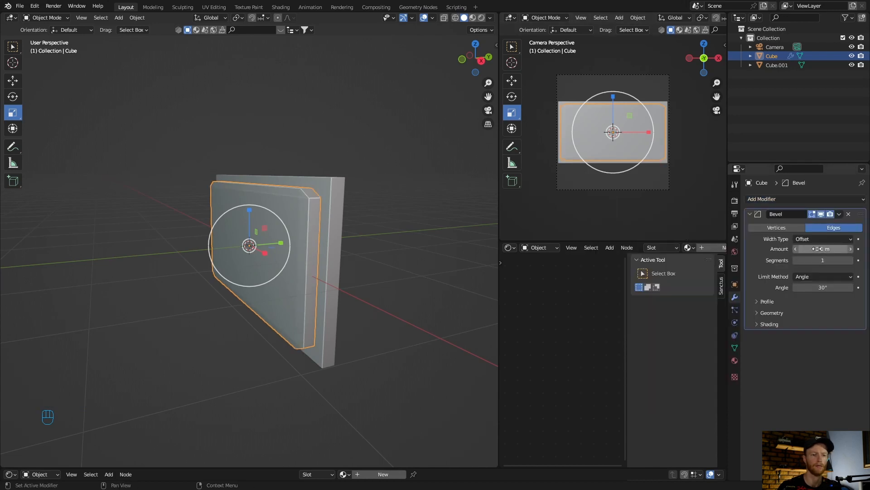
drag(817, 248, 802, 249)
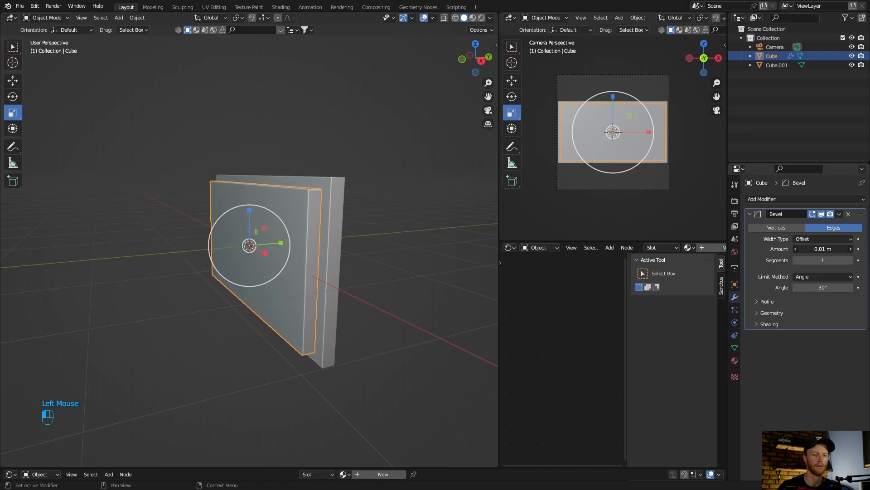
click(850, 249)
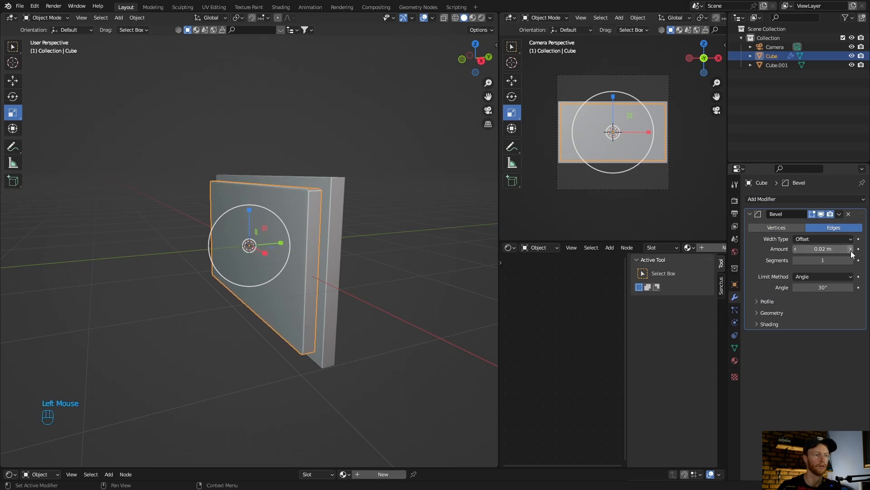
Set the front slab's bevel to 3 segments and return to the camera view.
click(851, 260)
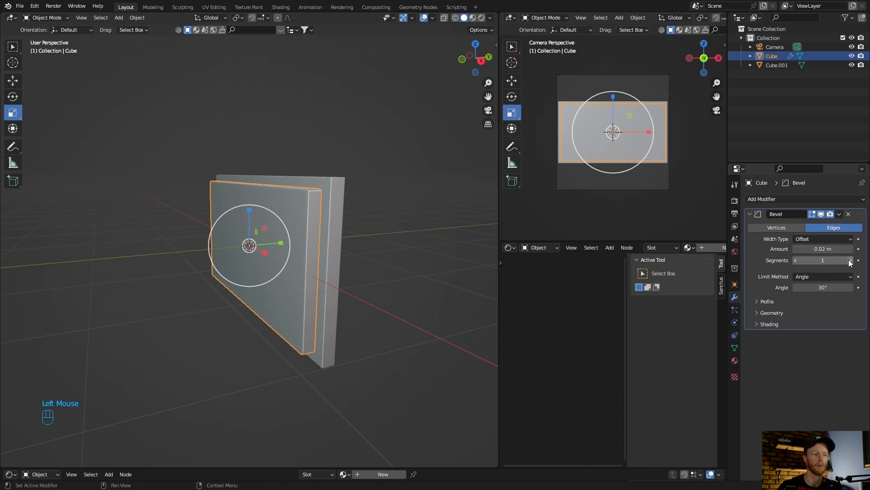
click(850, 260)
middle_drag(175, 270, 176, 327)
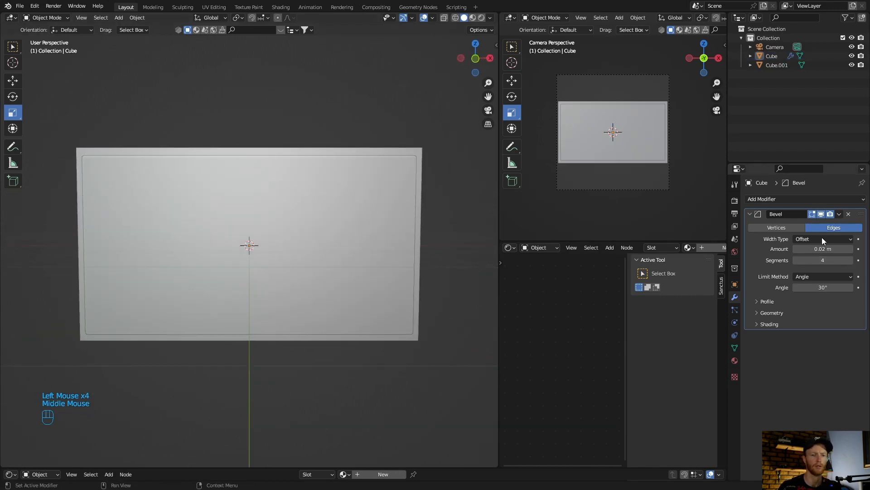
mouse_move(826, 260)
mouse_down()
mouse_move(802, 260)
mouse_move(832, 260)
mouse_up()
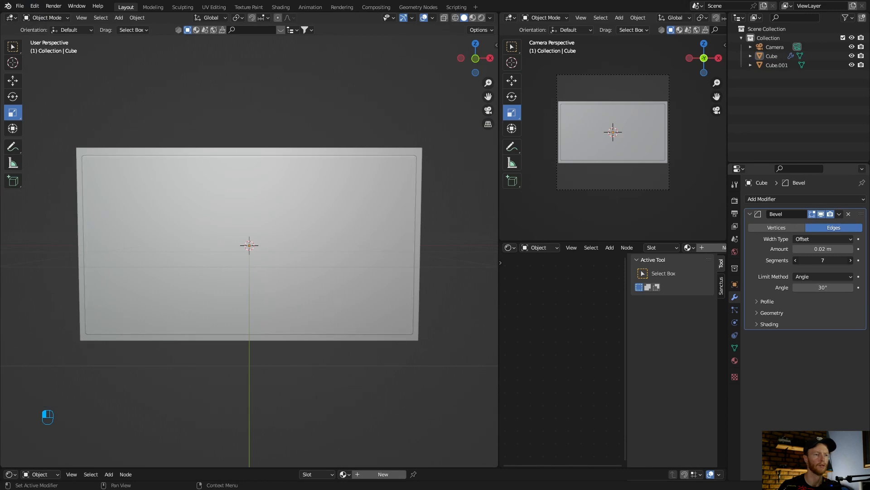
click(26, 263)
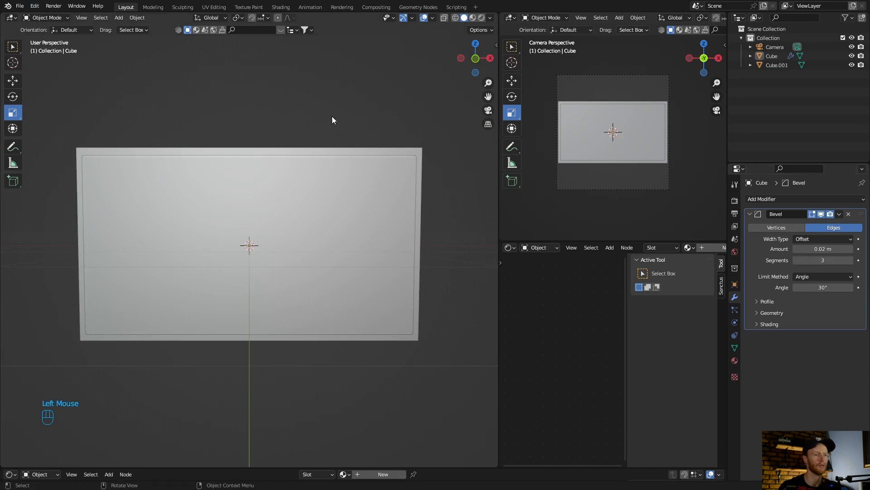
click(489, 111)
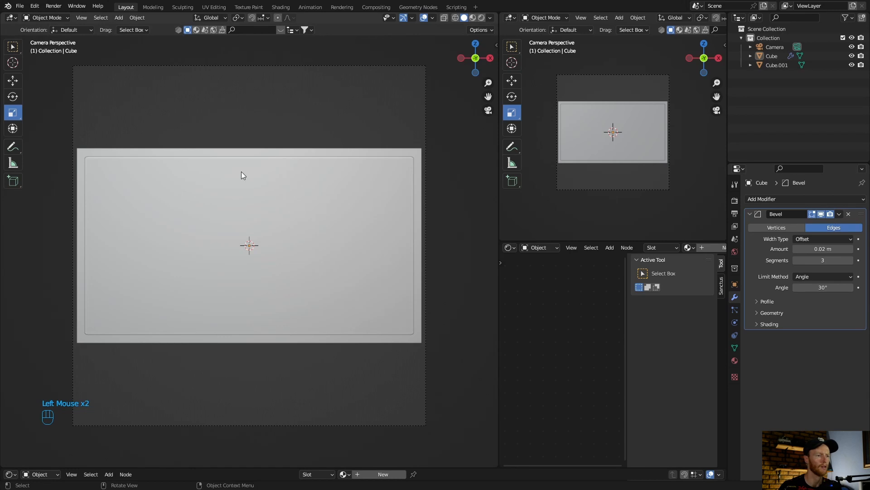
Add a cylinder mesh at the panel's centre and flatten it along Z into a thin disc.
click(258, 154)
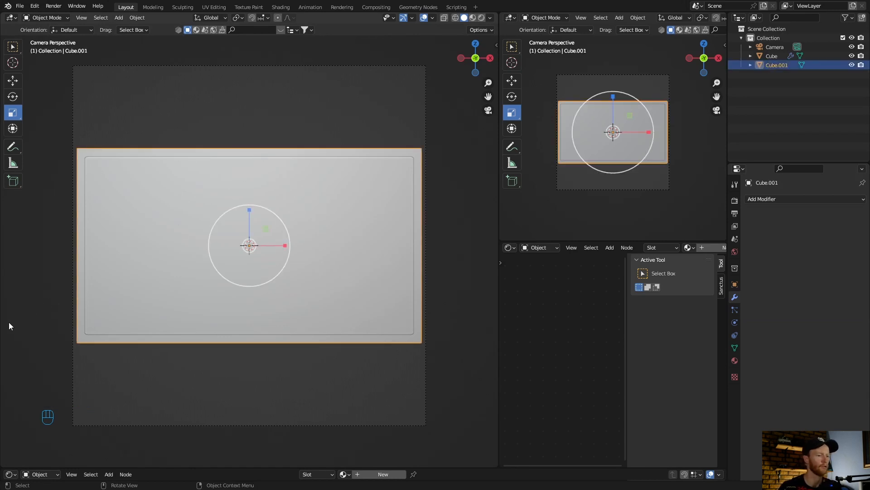
click(235, 169)
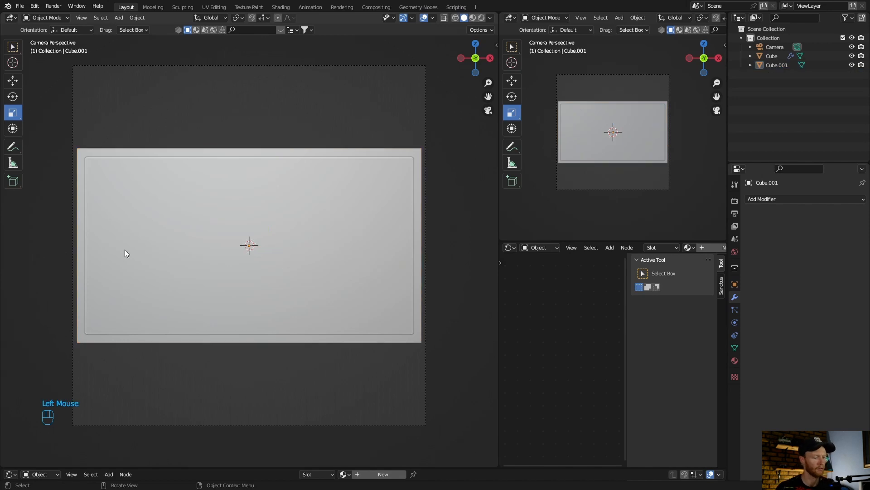
key(shift+a)
mouse_move(124, 249)
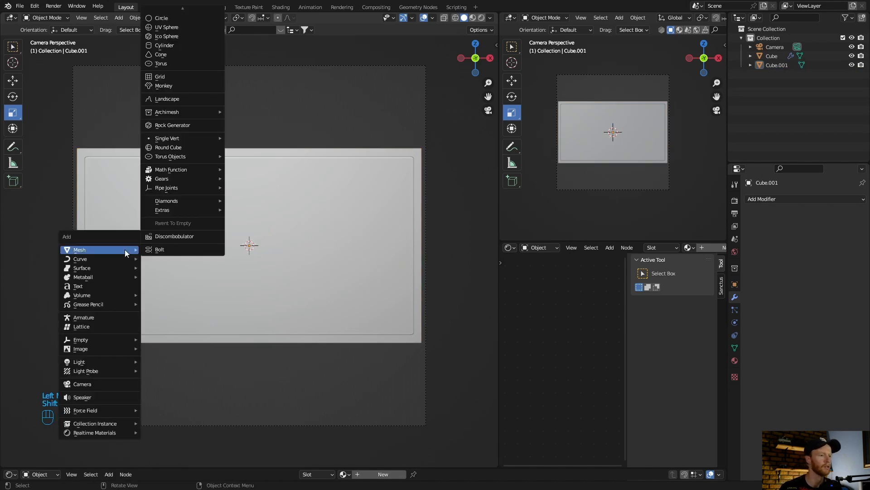
click(173, 46)
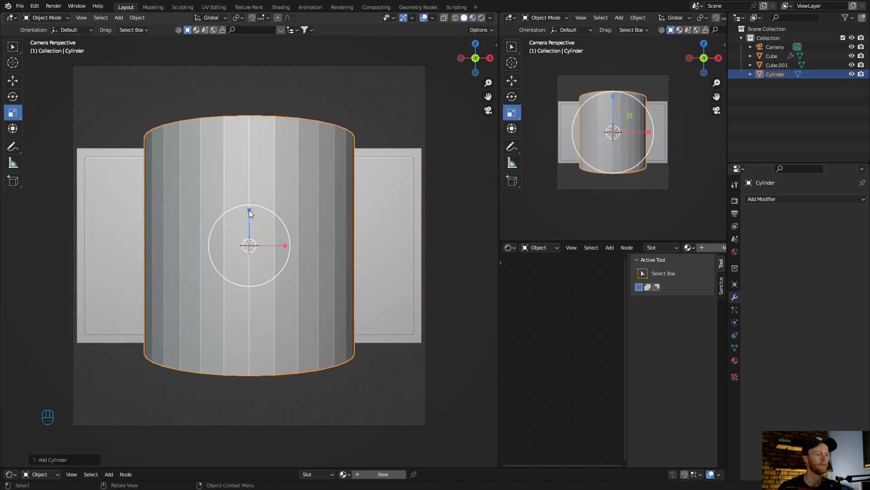
drag(249, 211, 249, 243)
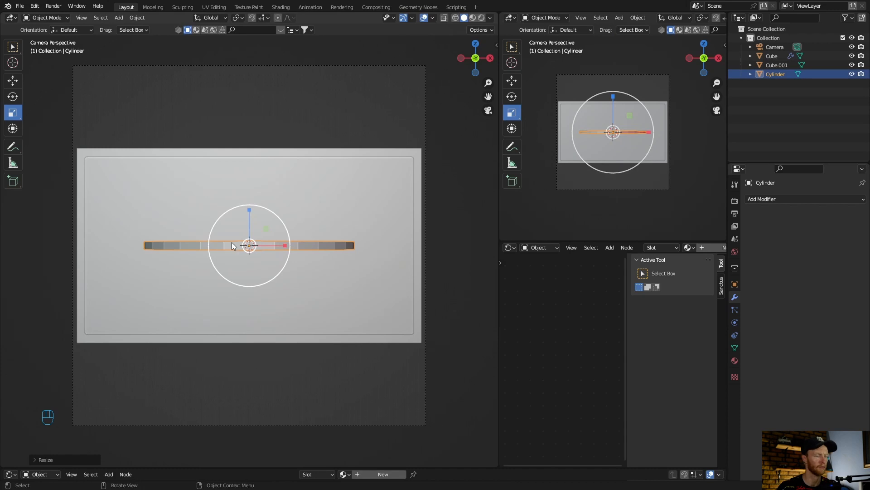
Rotate the disc freely so its flat face points roughly at the camera, and scale it down to well under half its size.
key(r)
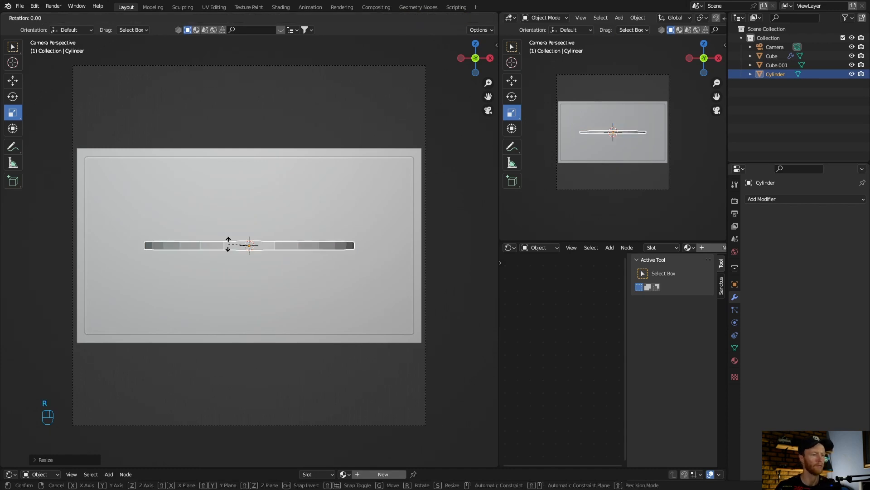
key(r)
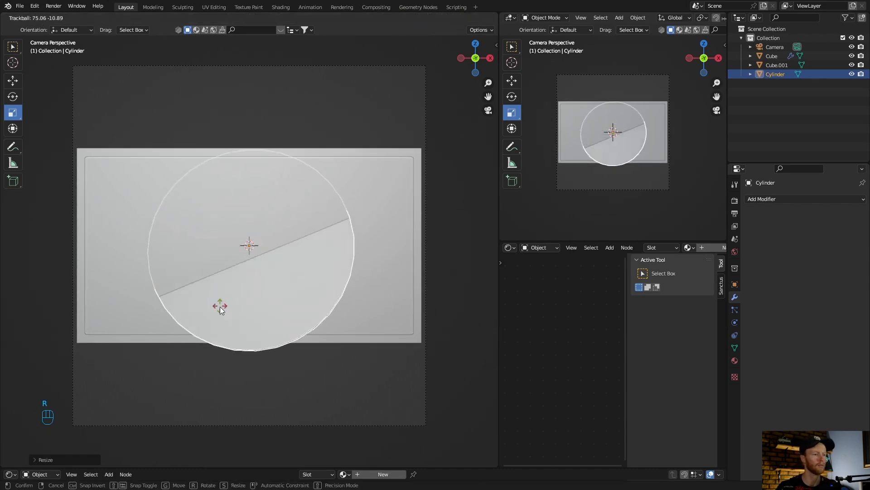
click(223, 317)
key(s)
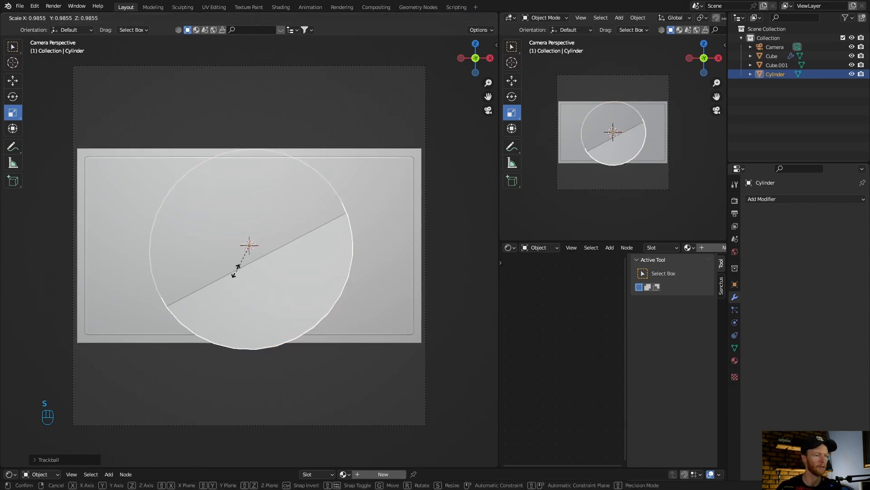
click(245, 254)
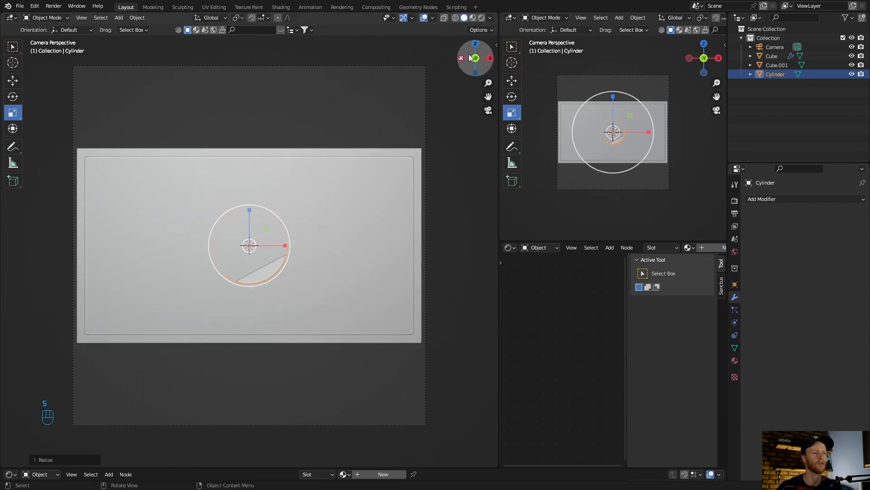
Move the disc in front of the slabs and towards negative X in top view, then shrink it to about half through the camera.
click(476, 44)
key(g)
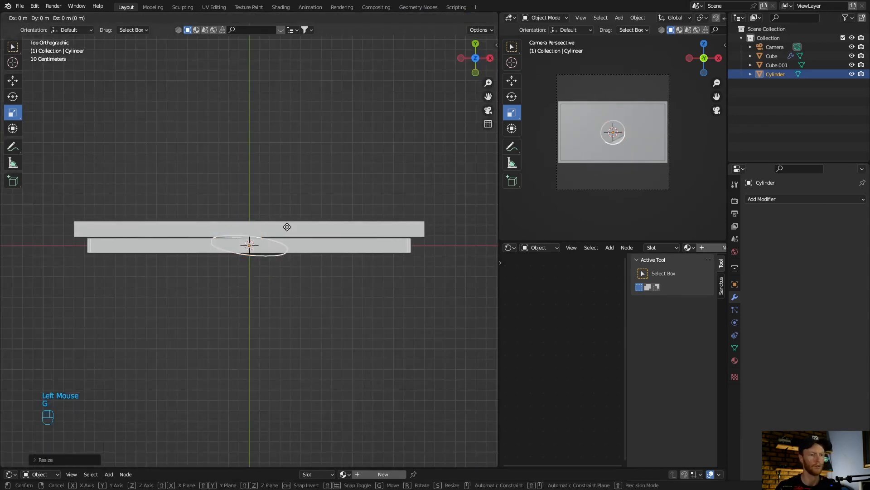
click(244, 264)
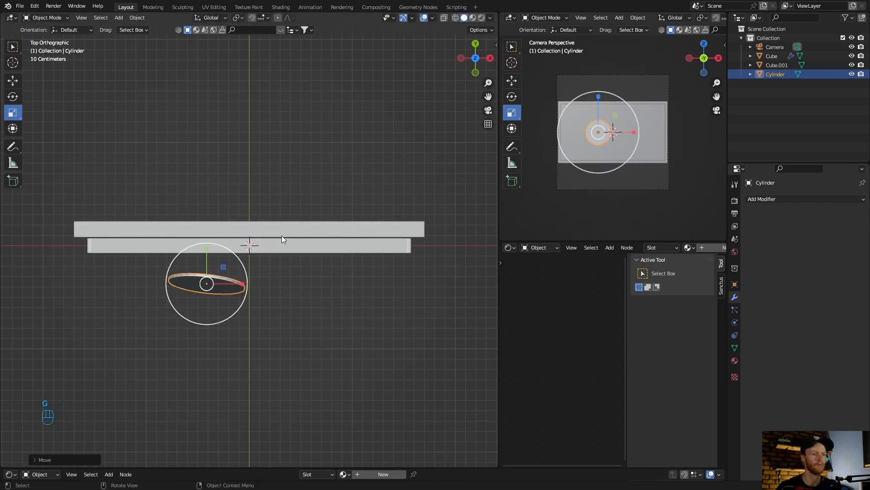
click(488, 110)
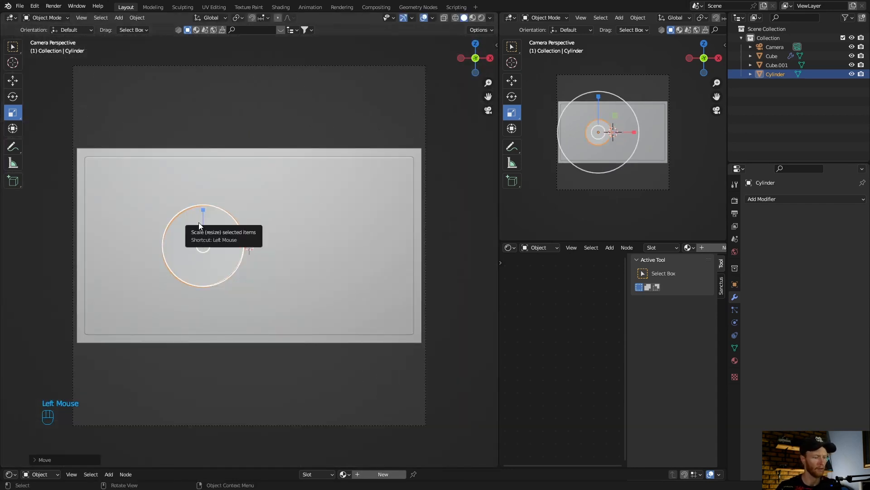
key(s)
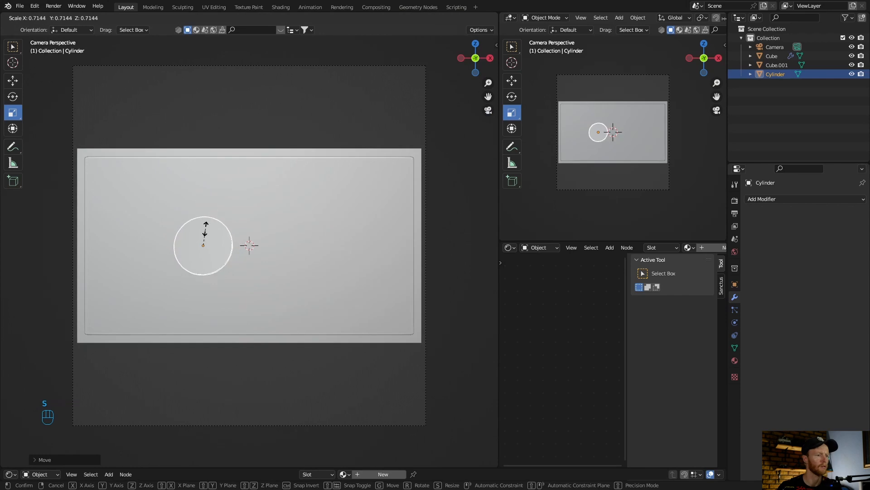
click(201, 233)
click(447, 233)
scroll(130, 255, down, 3)
scroll(130, 255, up, 1)
scroll(129, 255, down, 2)
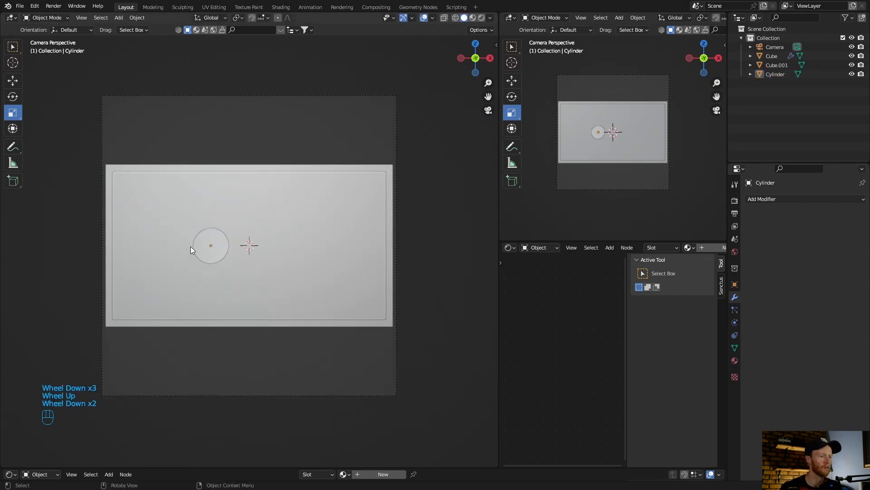
Make a linked duplicate of the disc near the panel's upper right and shrink it to about three quarters of its size.
click(203, 239)
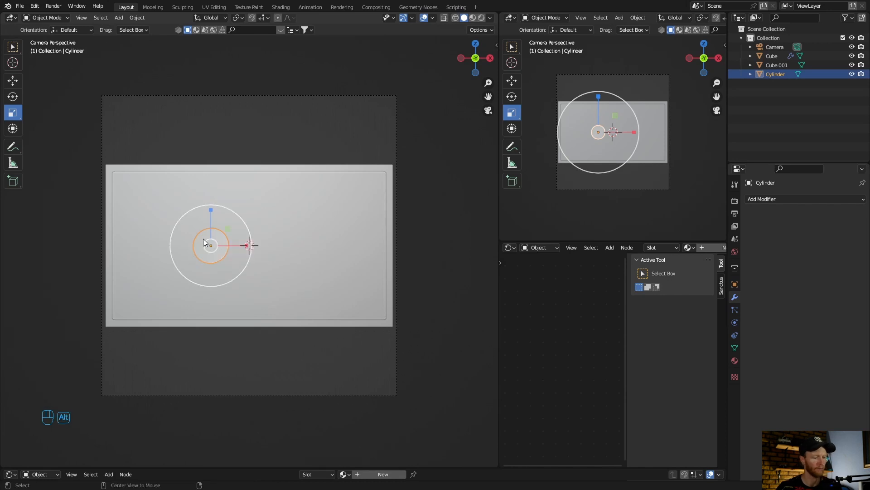
key(alt+d)
click(286, 201)
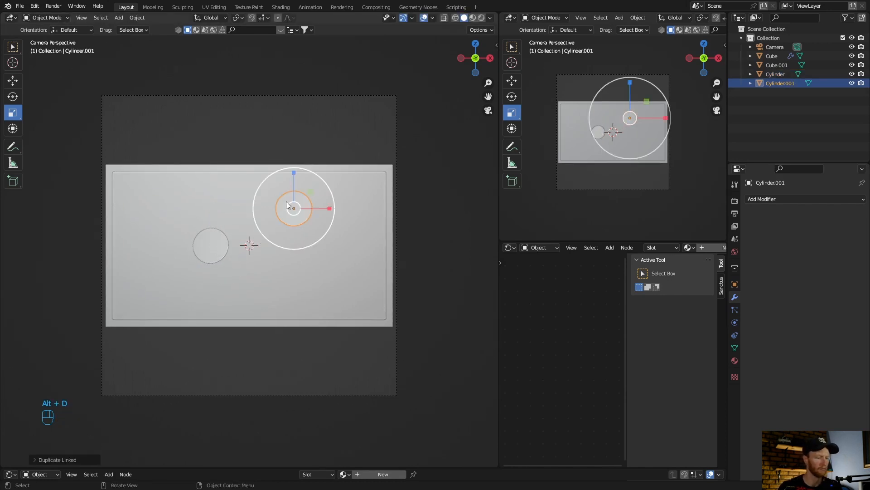
key(s)
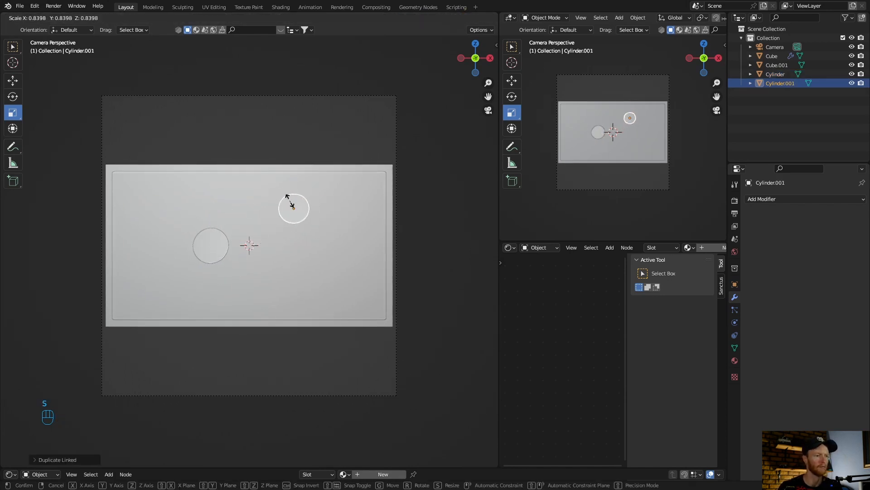
click(288, 203)
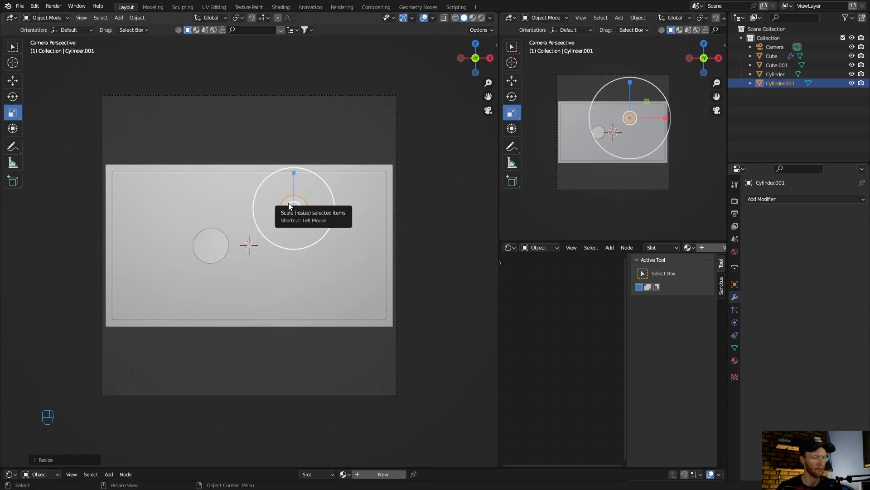
Make a linked duplicate of the upper-right disc near the panel's lower edge, right of centre, and enlarge it by about 20%.
key(alt+d)
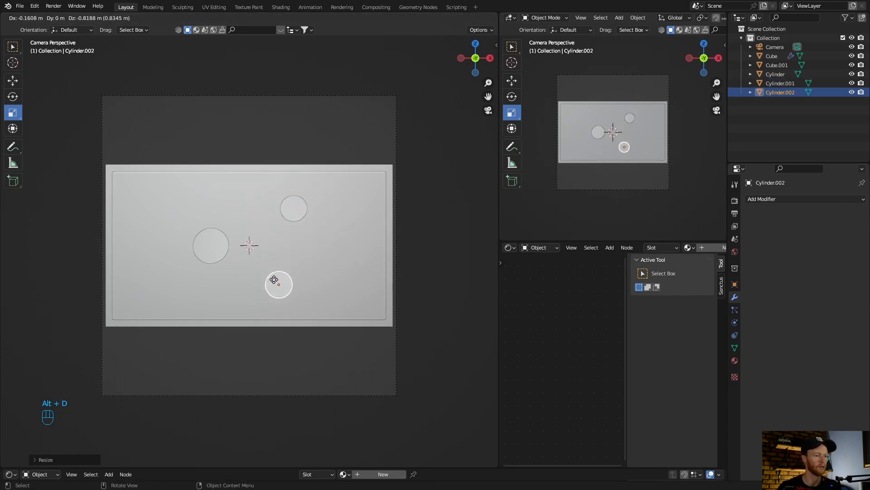
click(274, 279)
key(s)
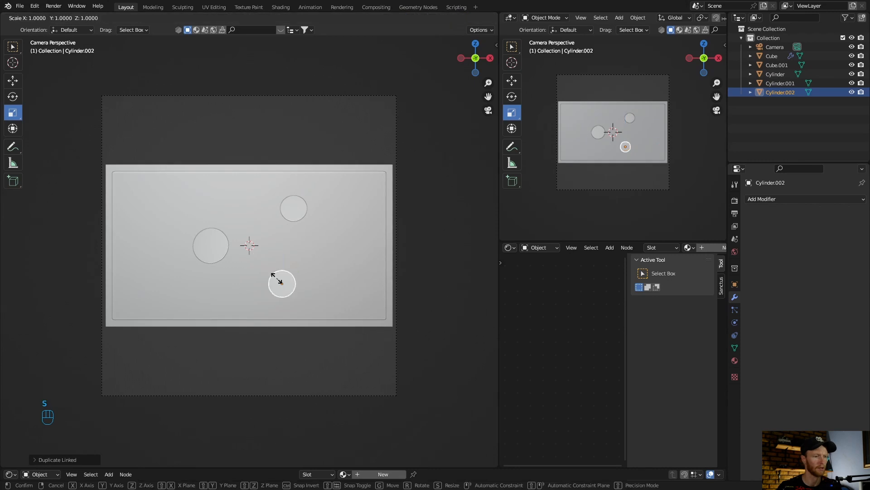
click(281, 272)
click(61, 290)
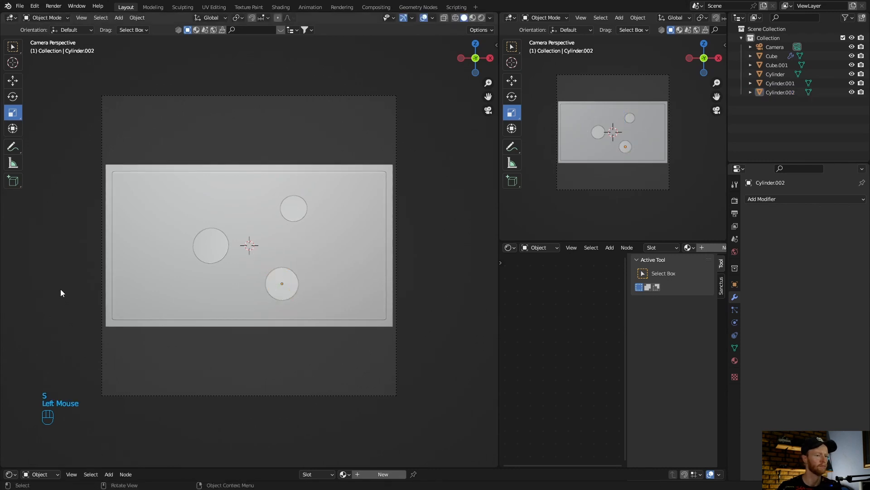
Tilt the lower-right disc and the upper-right disc freely so both faces turn slightly away from the camera.
click(277, 273)
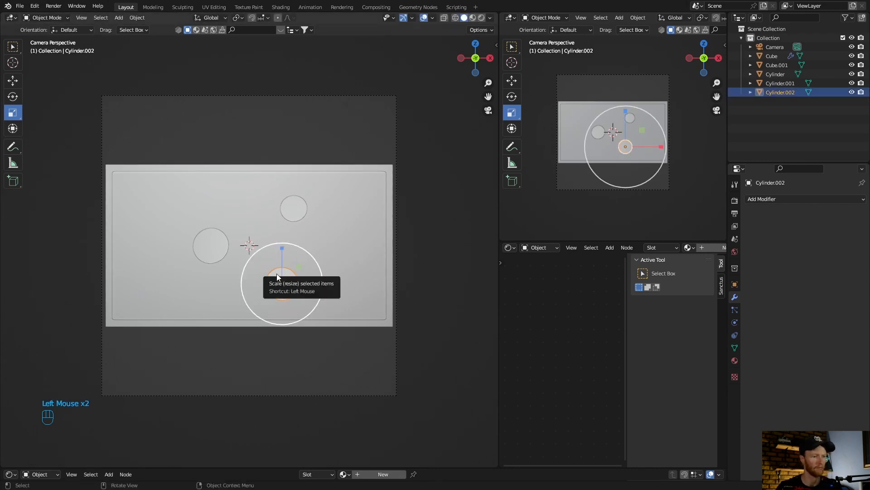
key(r)
key(r)
click(256, 287)
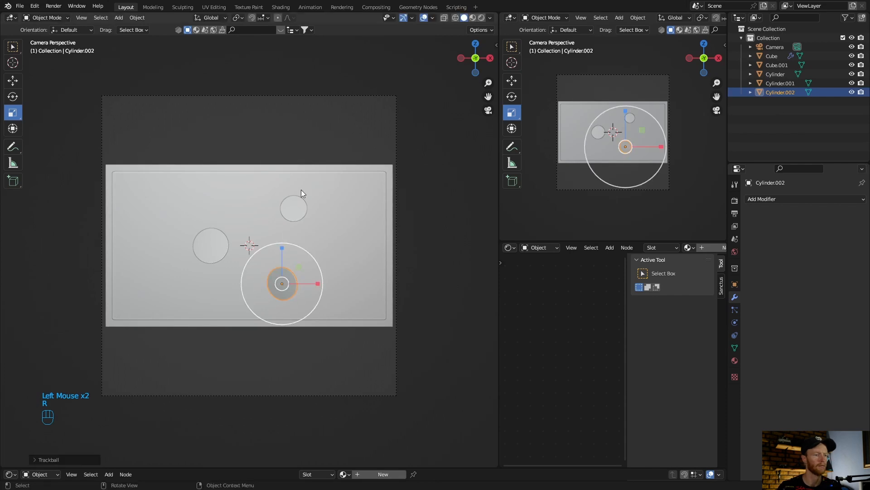
click(293, 203)
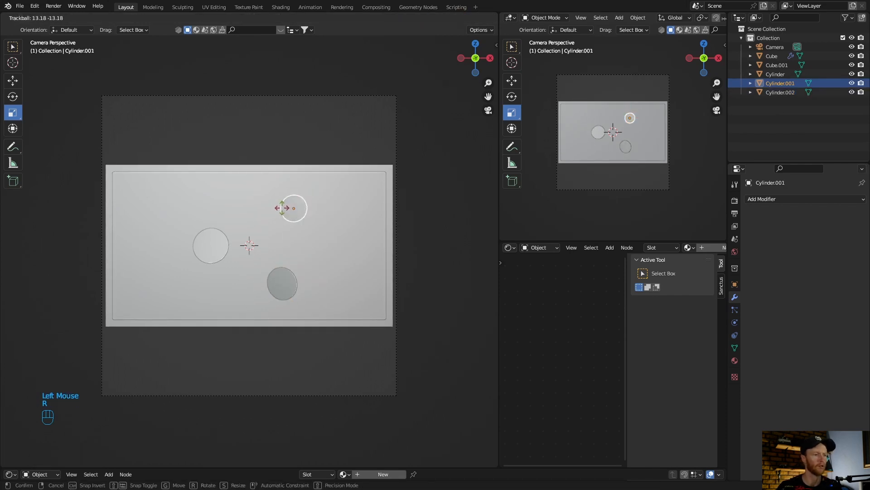
click(267, 221)
Rotate the left disc freely until the camera sees it nearly edge-on as a narrow ellipse.
click(206, 246)
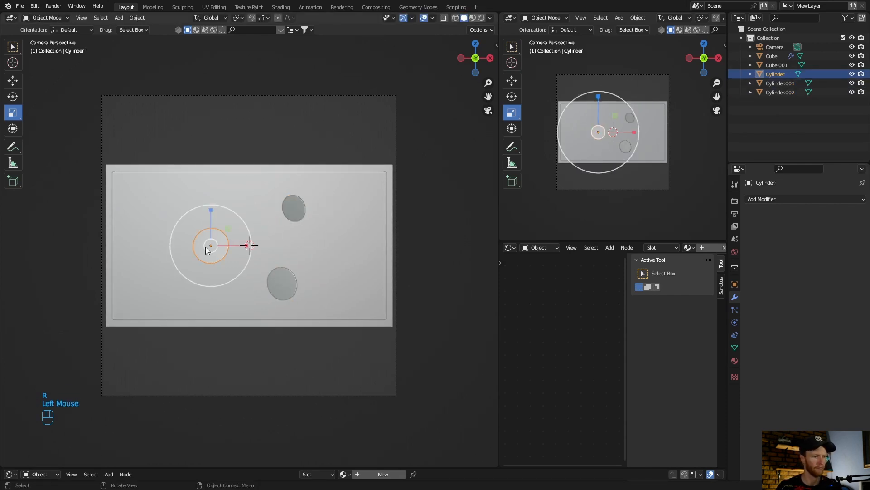
key(r)
key(r)
click(215, 239)
click(80, 249)
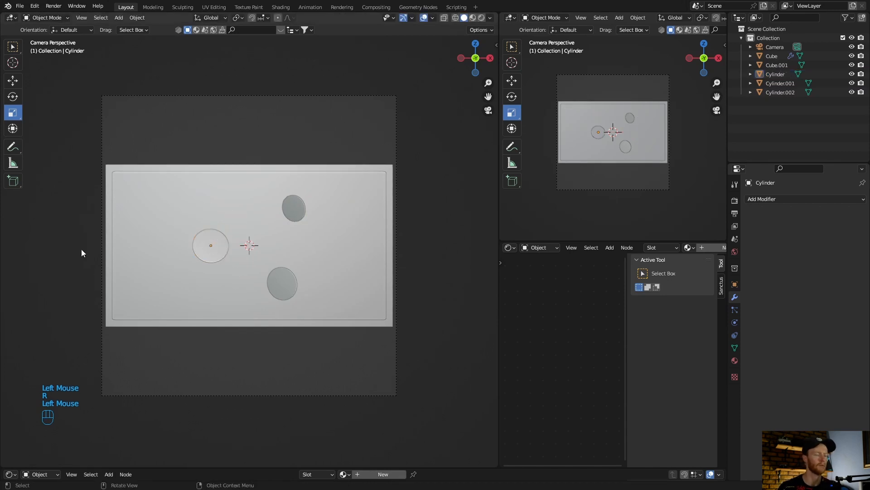
click(205, 248)
key(r)
key(r)
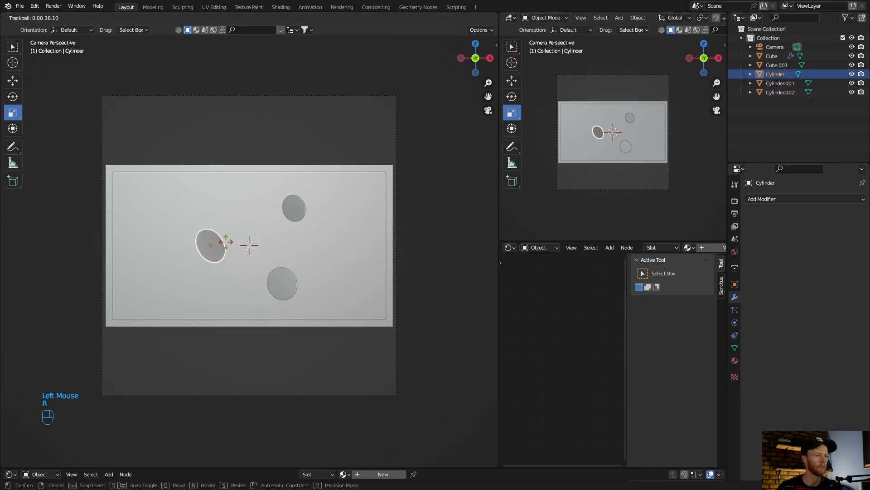
click(245, 272)
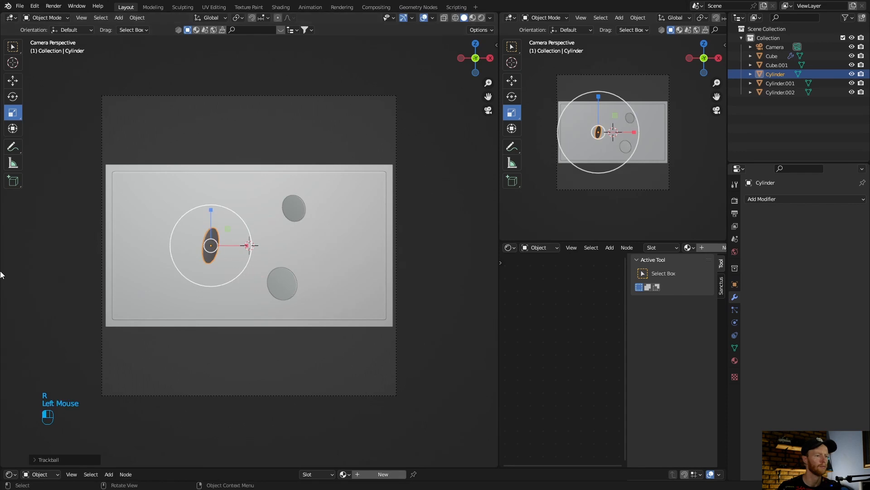
click(29, 314)
Rotate the left disc about -20° in the camera view so its upper end leans left.
click(209, 247)
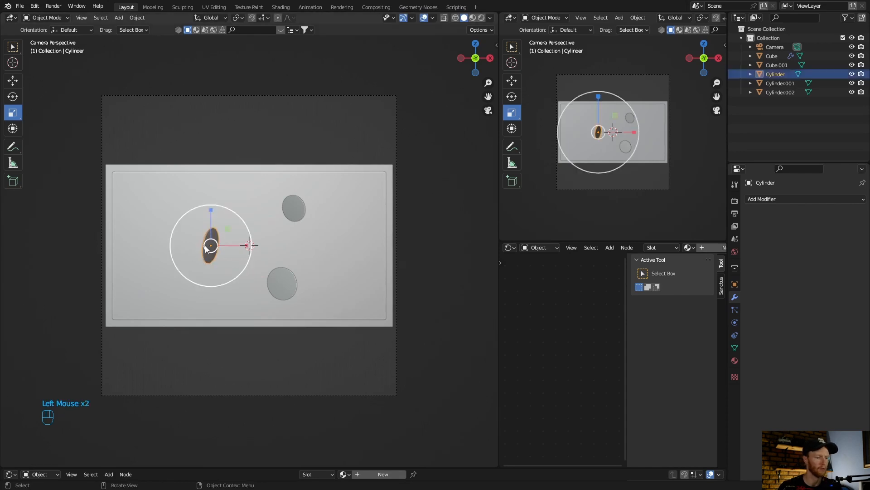
key(r)
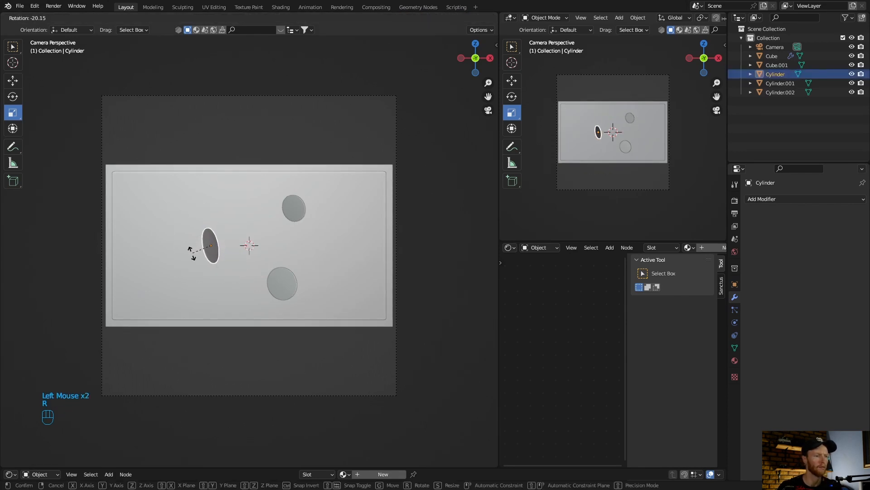
click(191, 253)
click(35, 291)
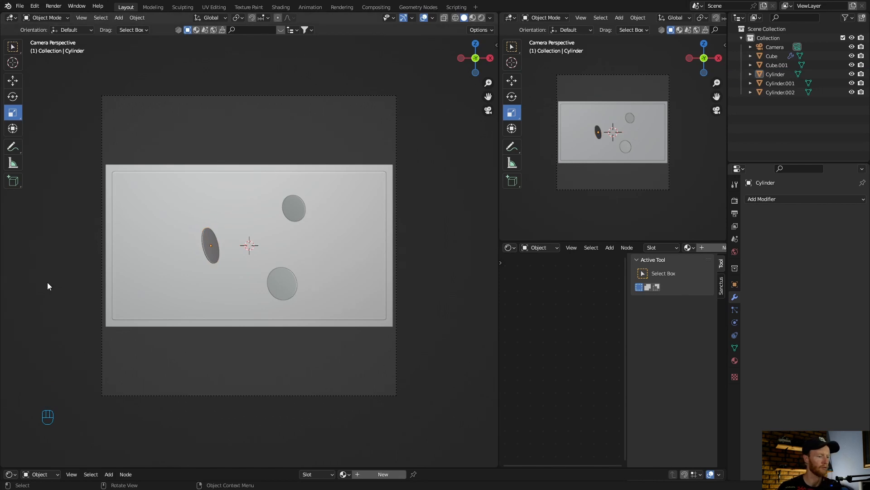
Add an ico sphere at the scene centre with 5 subdivisions.
key(shift+a)
mouse_move(47, 283)
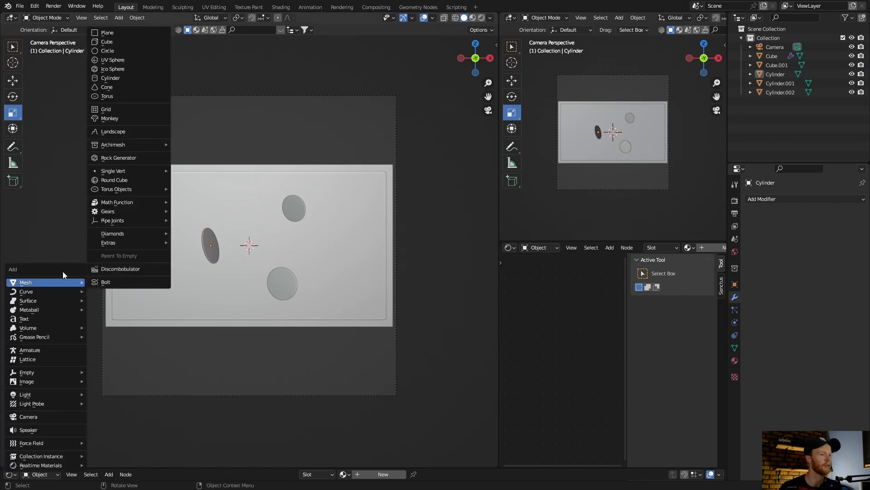
click(117, 69)
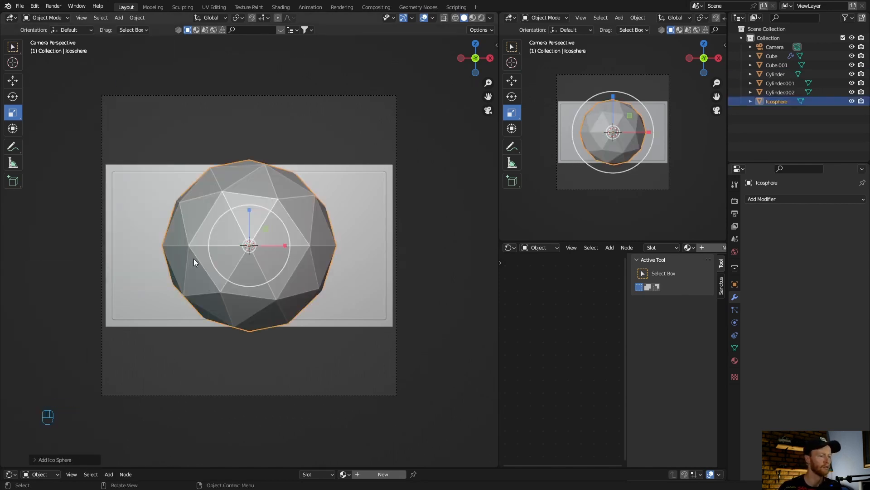
click(35, 459)
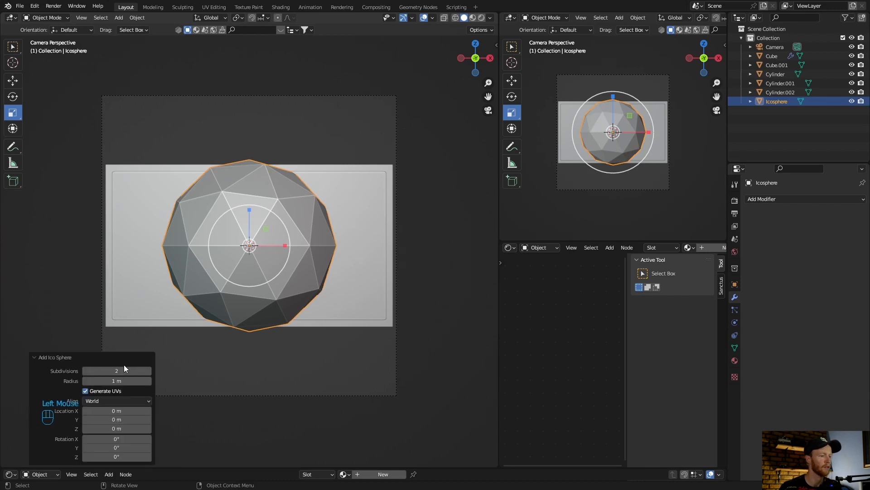
click(149, 371)
click(148, 370)
click(148, 370)
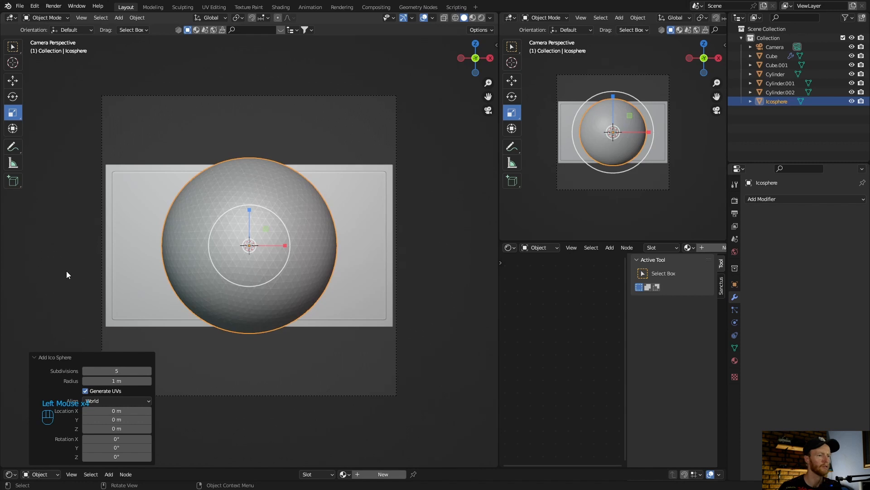
Scale the ico sphere down to about 0.137 and shade it smooth.
key(s)
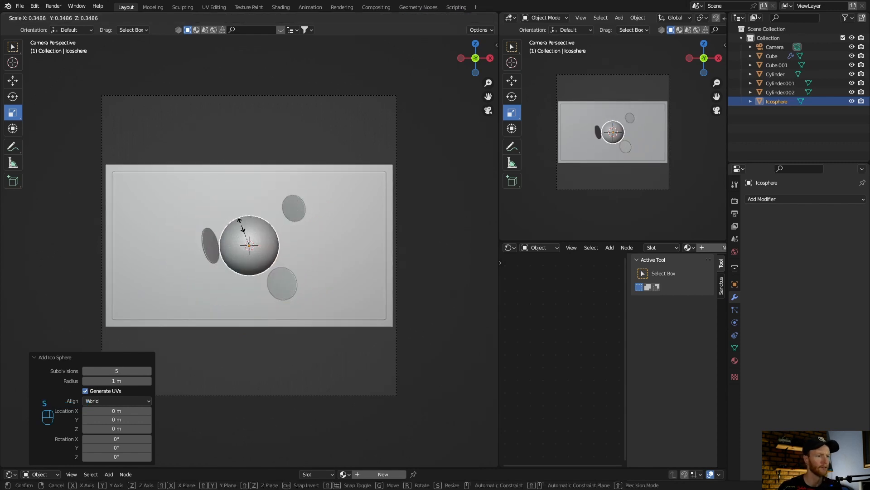
click(236, 251)
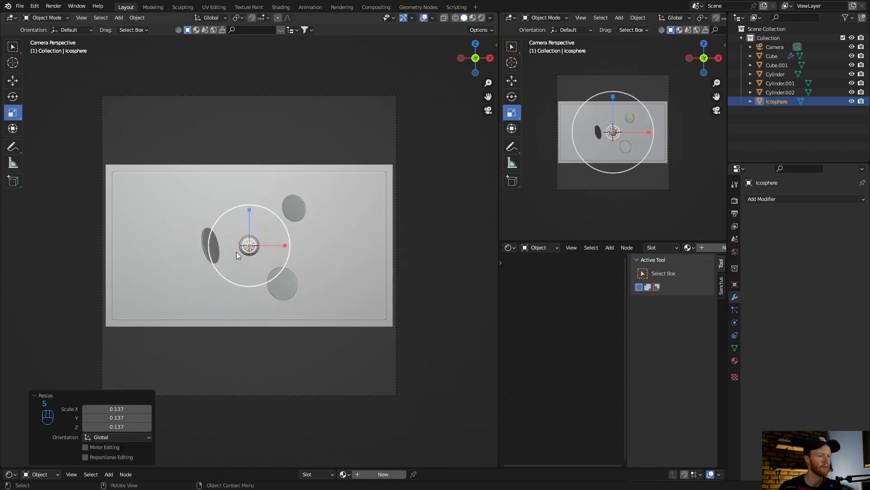
scroll(232, 255, up, 2)
scroll(232, 256, up, 1)
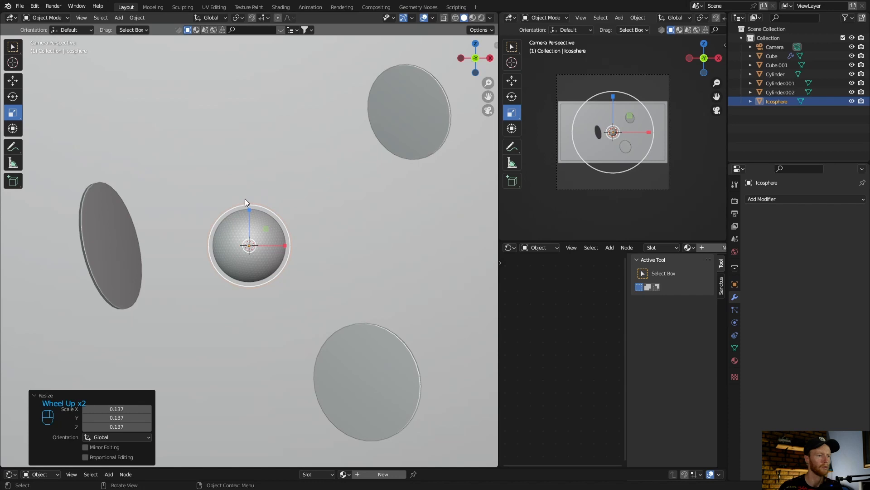
right_click(242, 224)
click(242, 224)
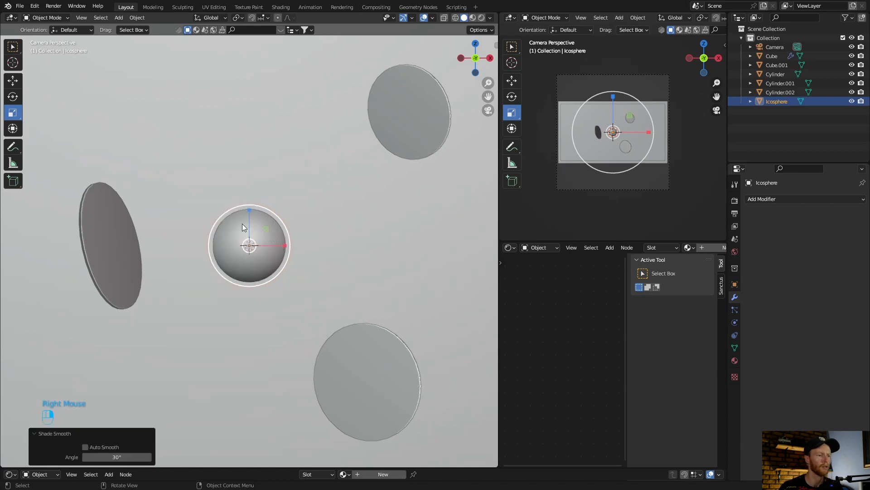
Move the sphere about 1 m towards negative X, then in side view about 0.57 m in front of the slabs and 0.33 m up.
scroll(239, 240, down, 4)
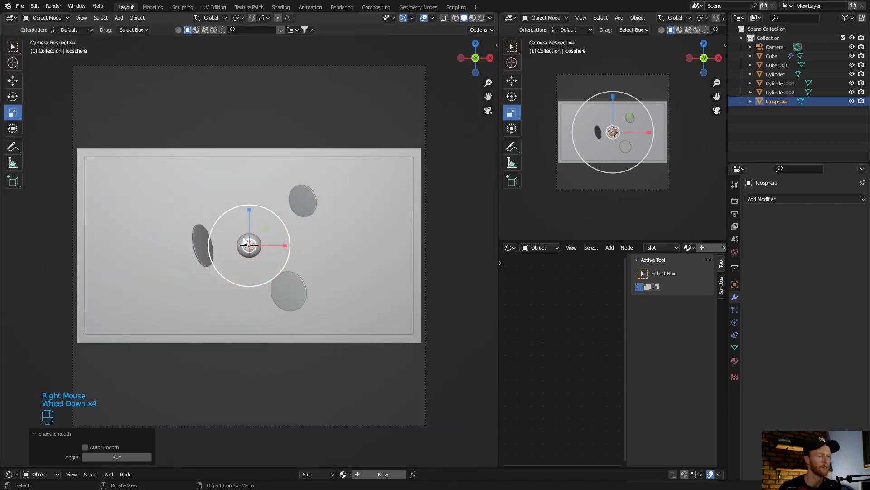
key(g)
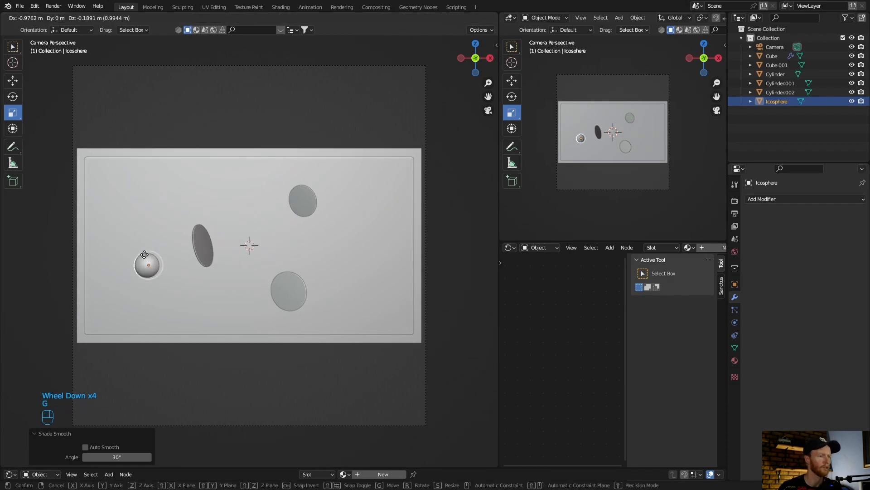
click(142, 259)
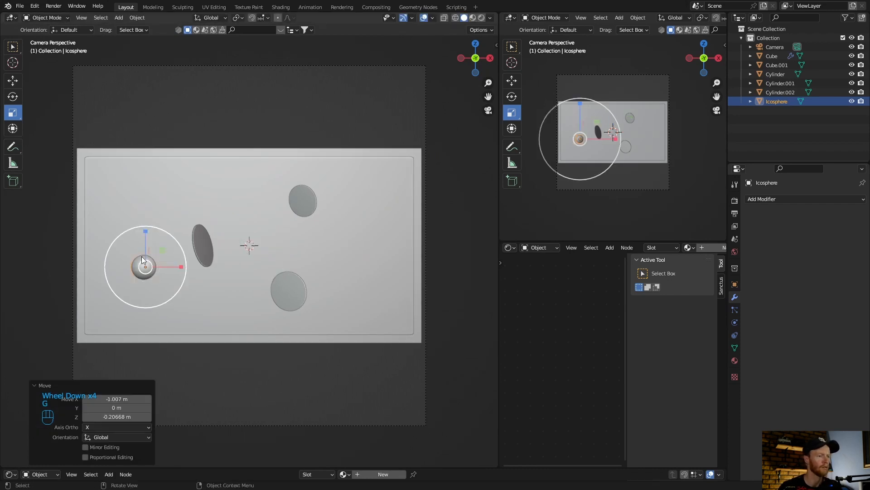
click(477, 57)
scroll(333, 319, down, 4)
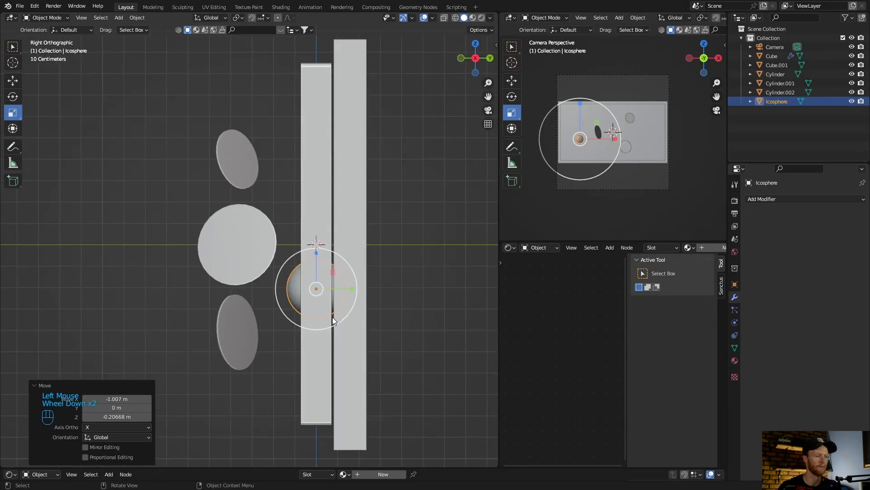
key(g)
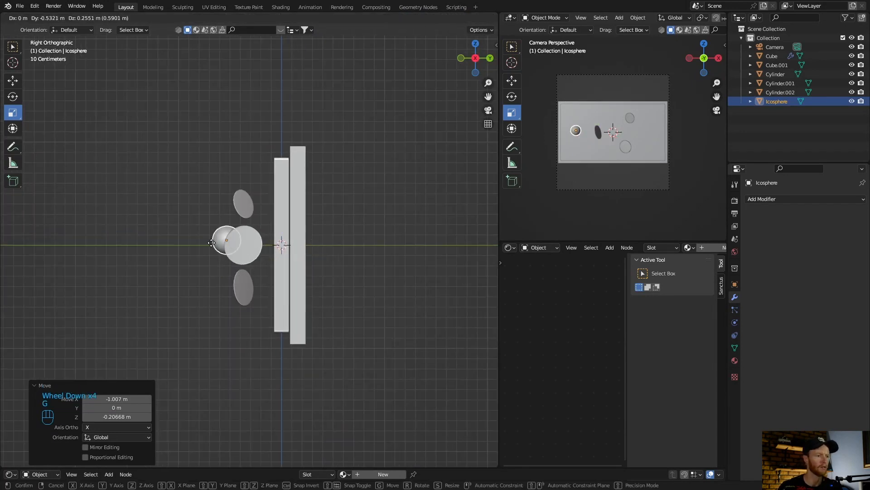
click(212, 234)
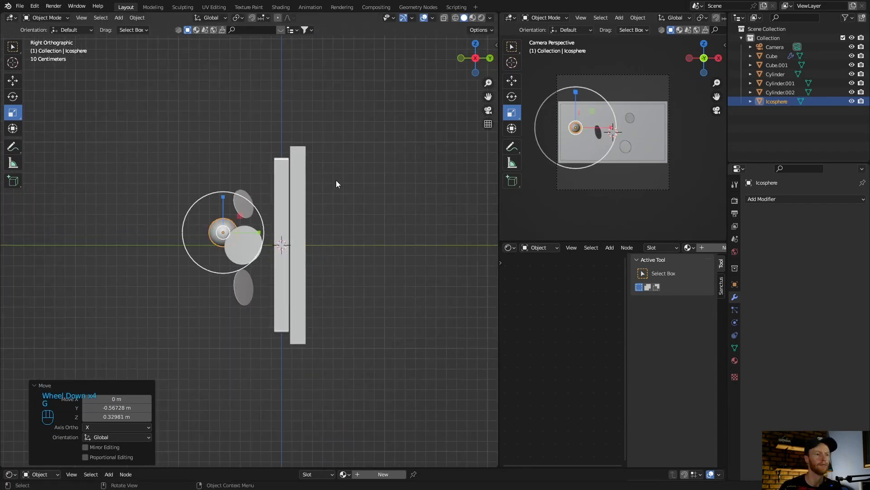
click(489, 111)
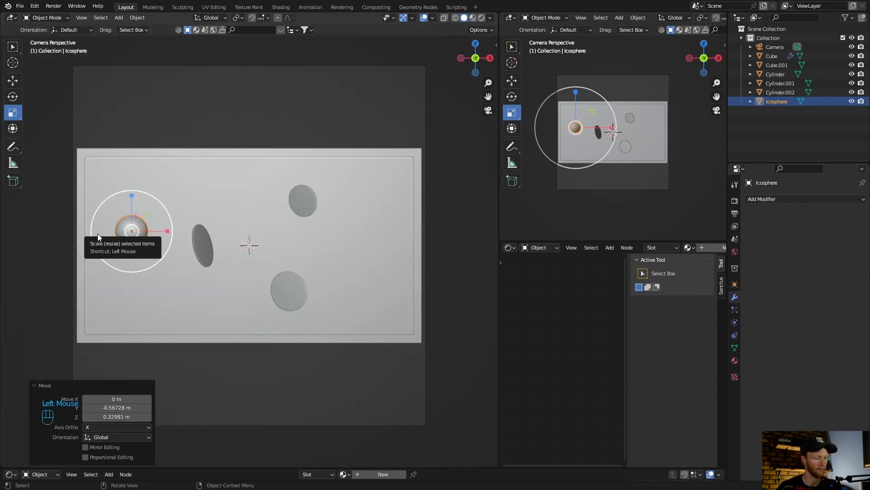
Make a linked duplicate of the sphere about 1.93 m along X near the panel's right side and scale it to about 0.63.
key(alt+d)
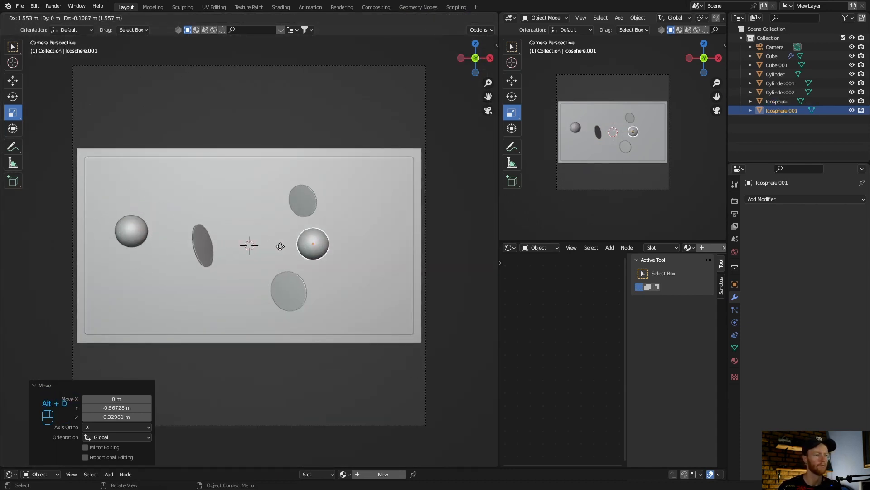
click(321, 244)
key(s)
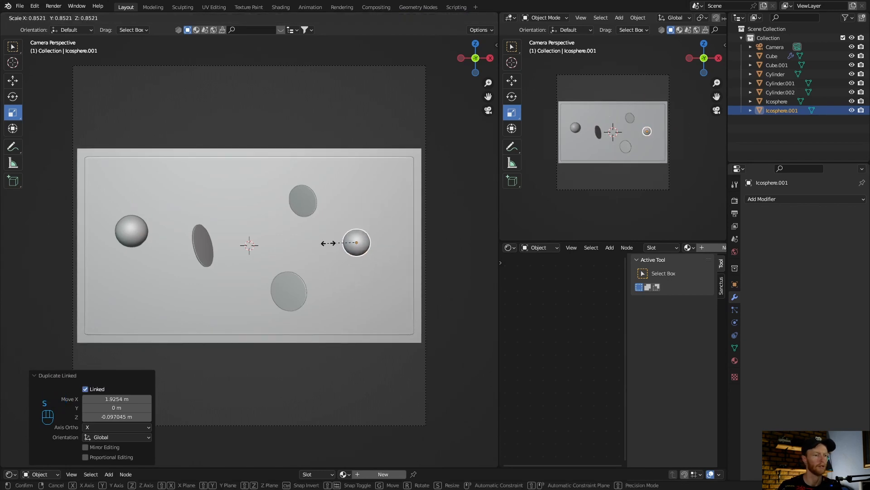
click(336, 243)
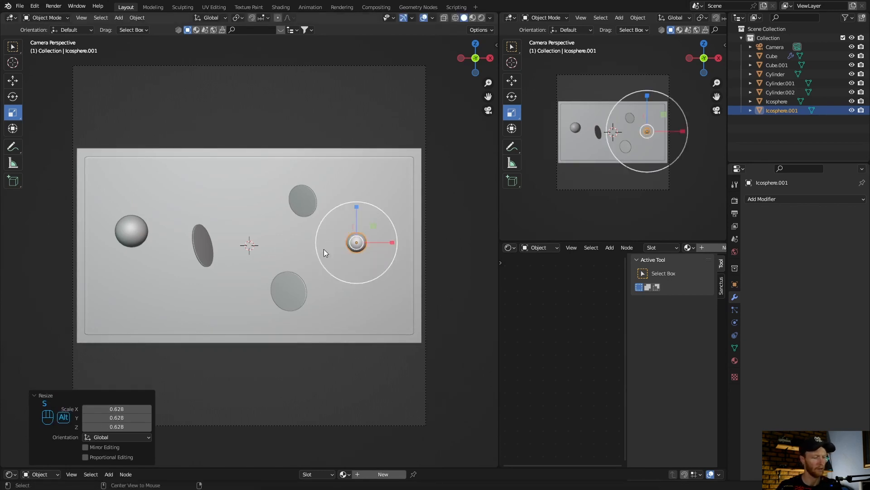
Make a linked duplicate of the right sphere below the left disc, about 1.35 m towards negative X, and enlarge it by about 26%.
key(alt+d)
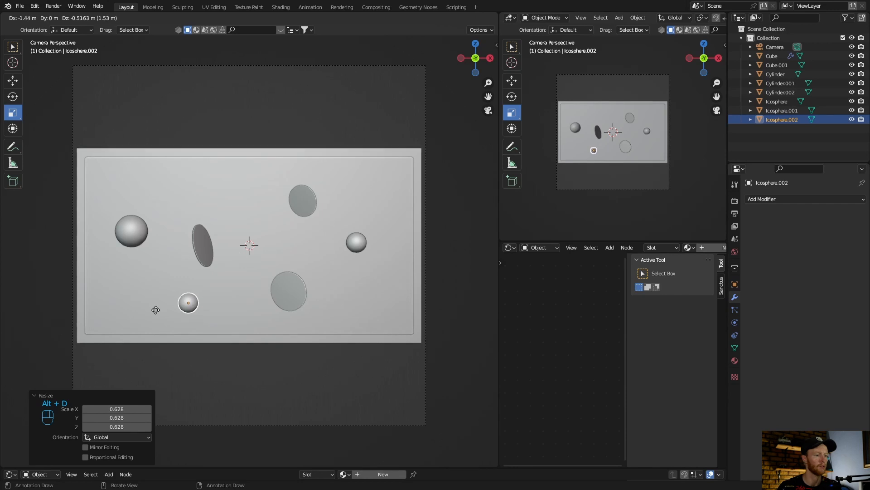
click(166, 310)
key(s)
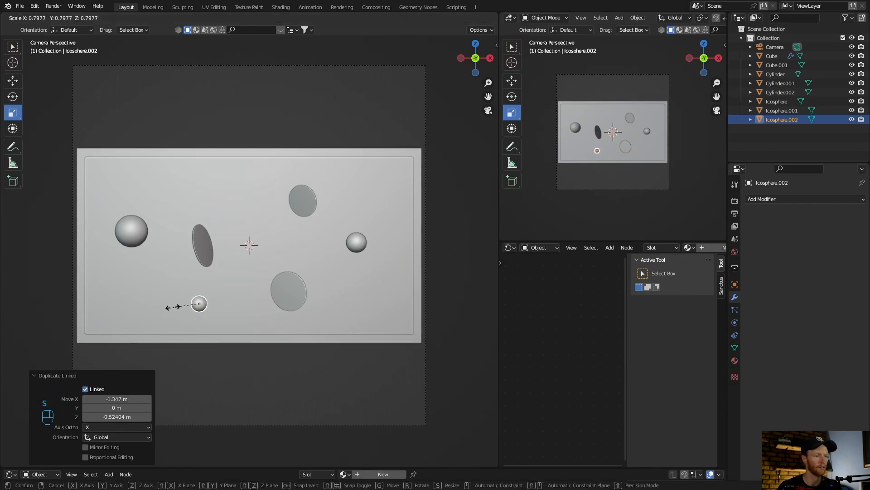
click(158, 311)
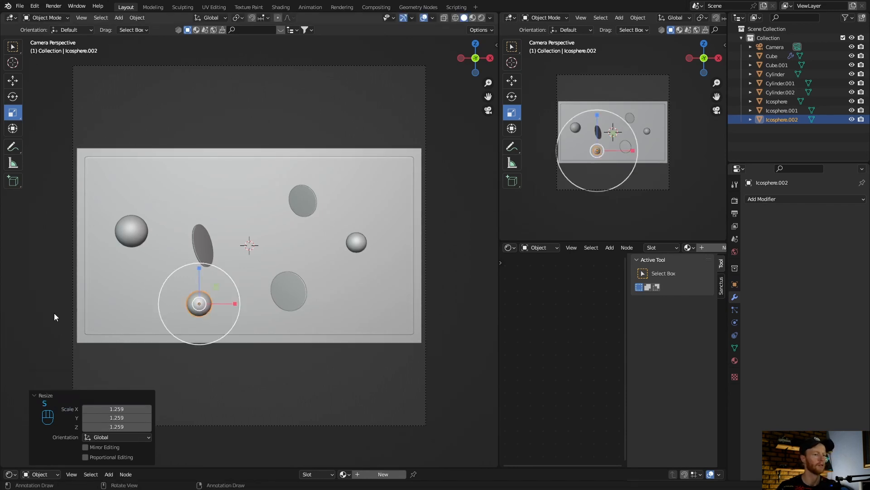
click(19, 261)
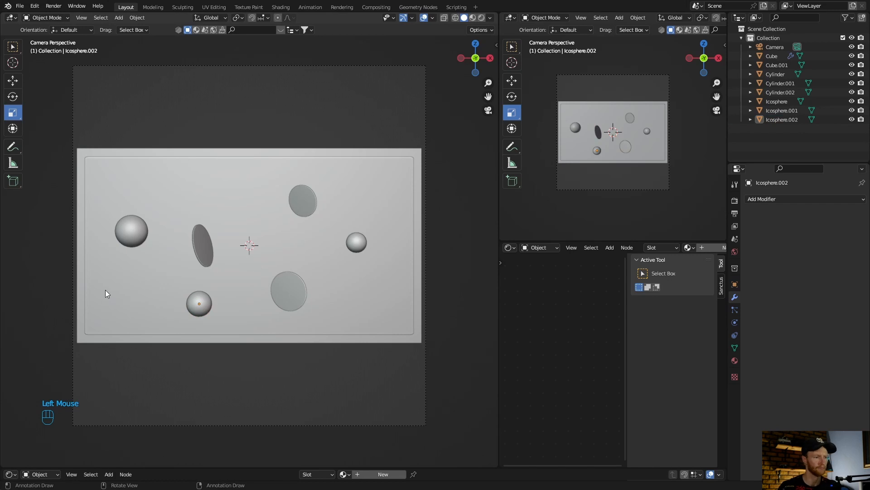
Enlarge the sphere below the left disc to about 1.5 times its size.
click(130, 231)
click(200, 304)
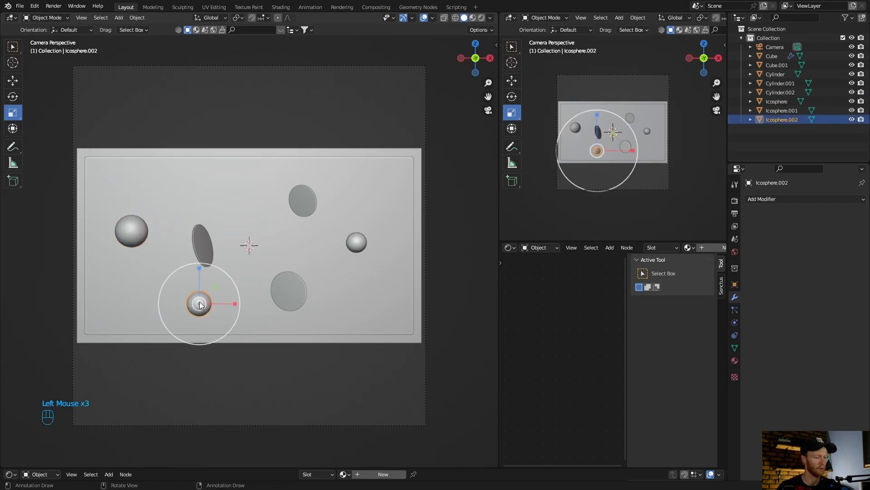
key(s)
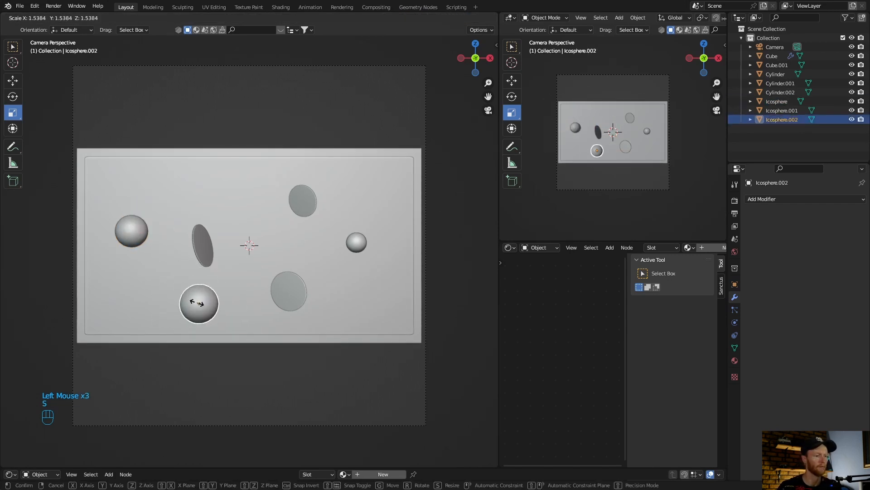
click(199, 304)
Shrink the sphere near the panel's left edge to about half its size.
click(131, 230)
key(s)
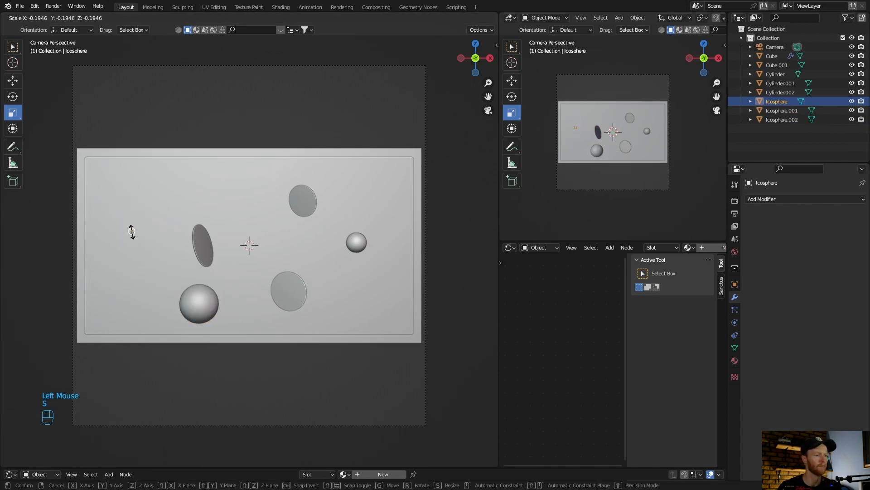
click(131, 231)
click(23, 268)
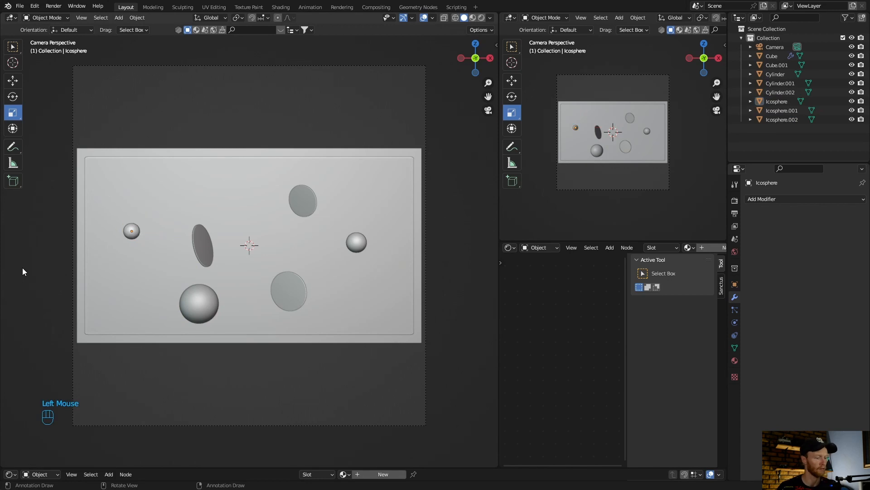
Search the add-ons in the preferences for "extr" to check that the Extra Objects mesh add-on is enabled.
key(shift+a)
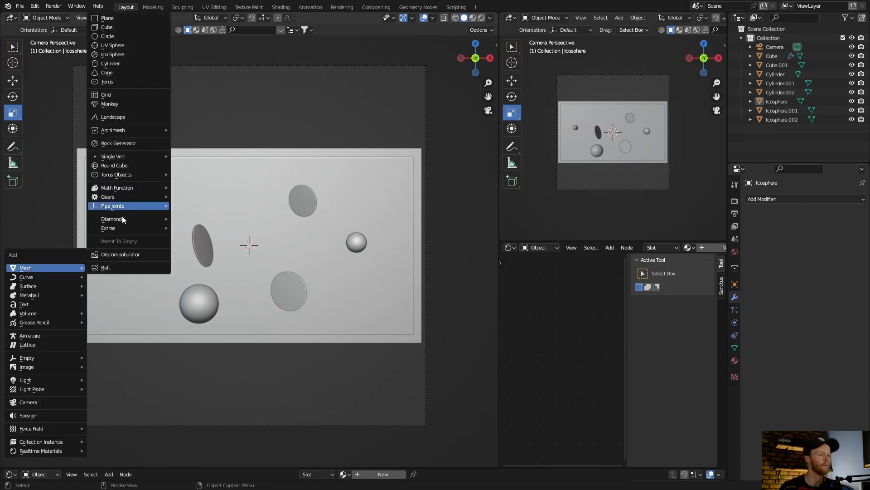
mouse_move(123, 229)
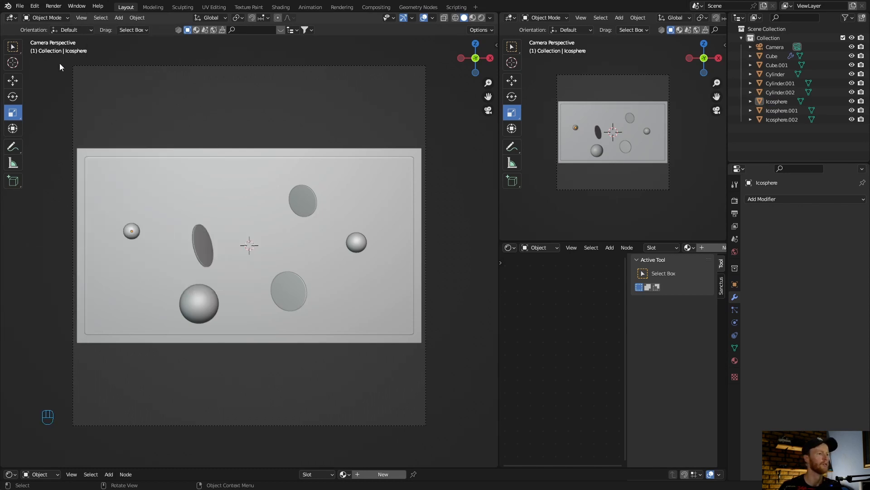
click(36, 9)
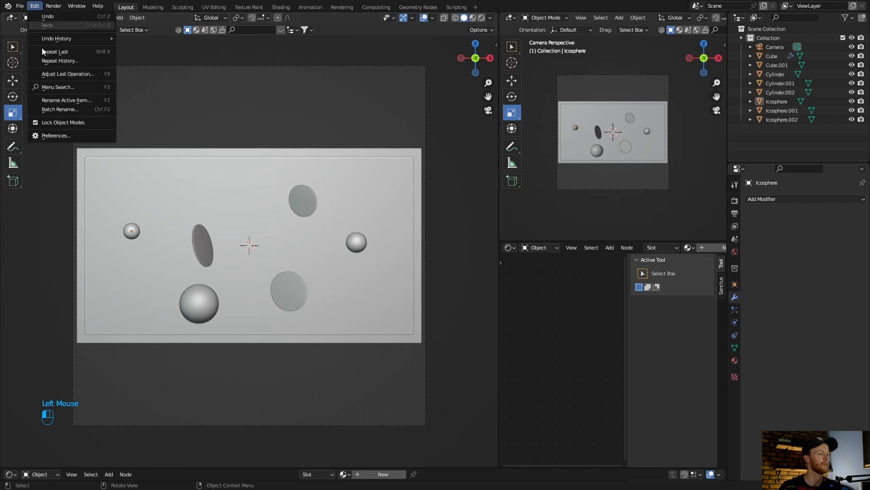
click(57, 133)
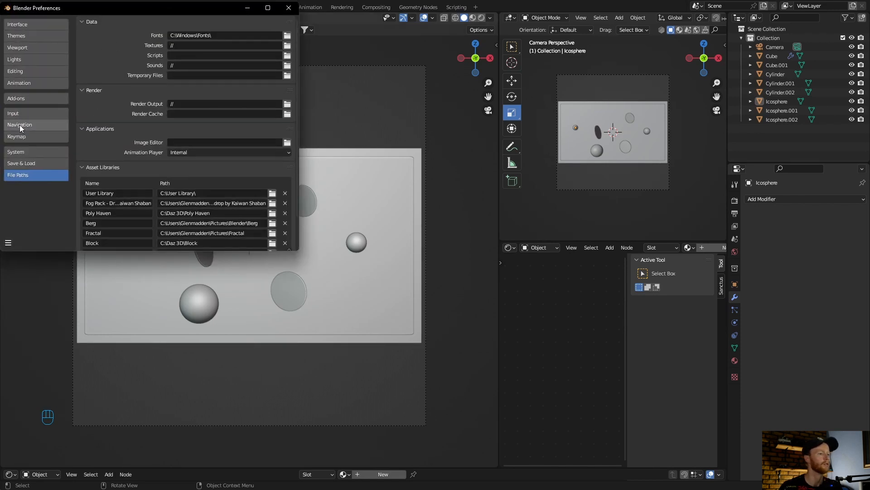
click(29, 100)
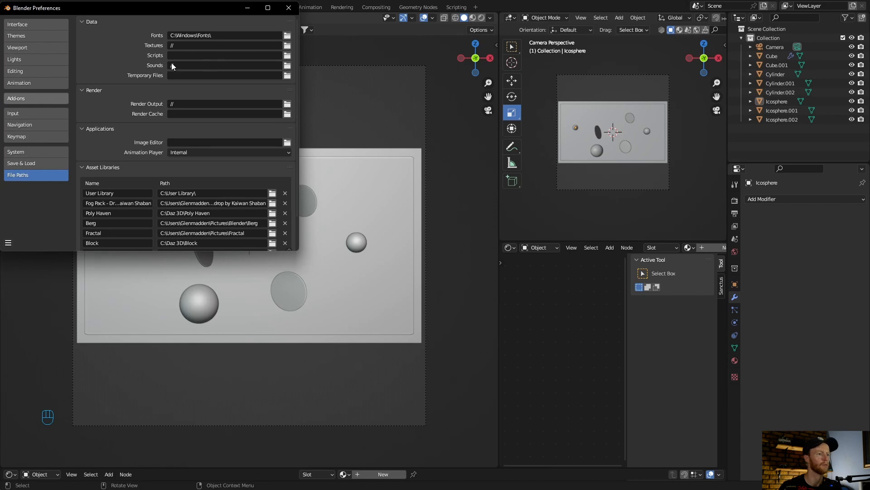
click(245, 35)
text(e)
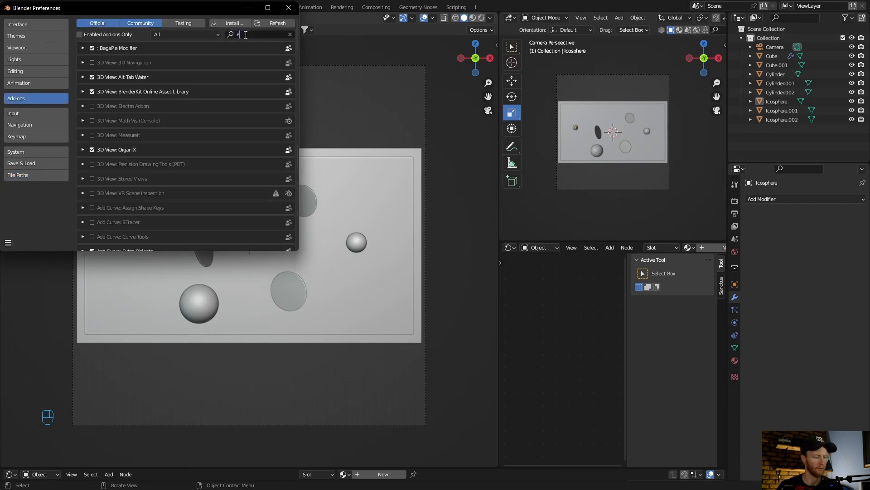
text(xtr)
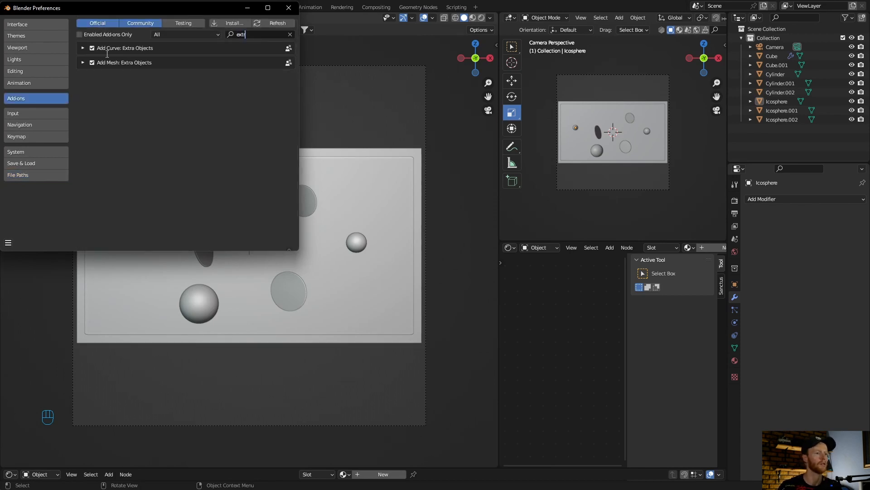
click(289, 8)
Add a honeycomb mesh and scale it by about -0.192.
key(shift+a)
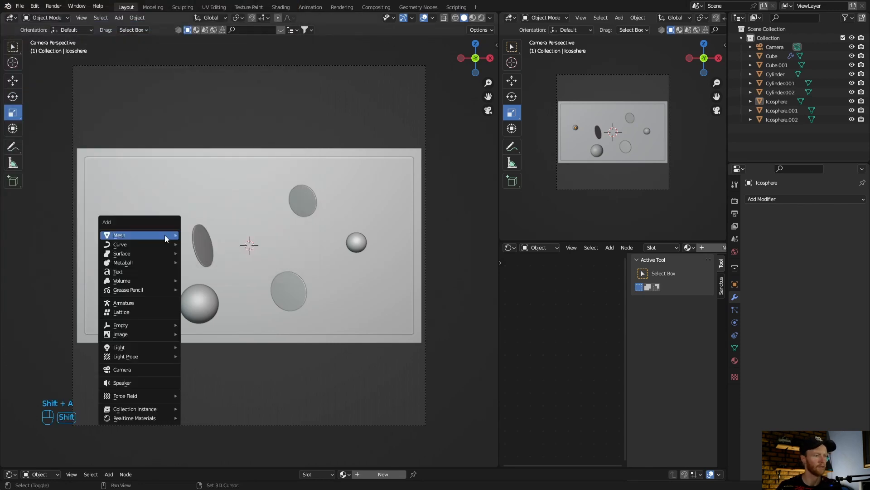
mouse_move(164, 235)
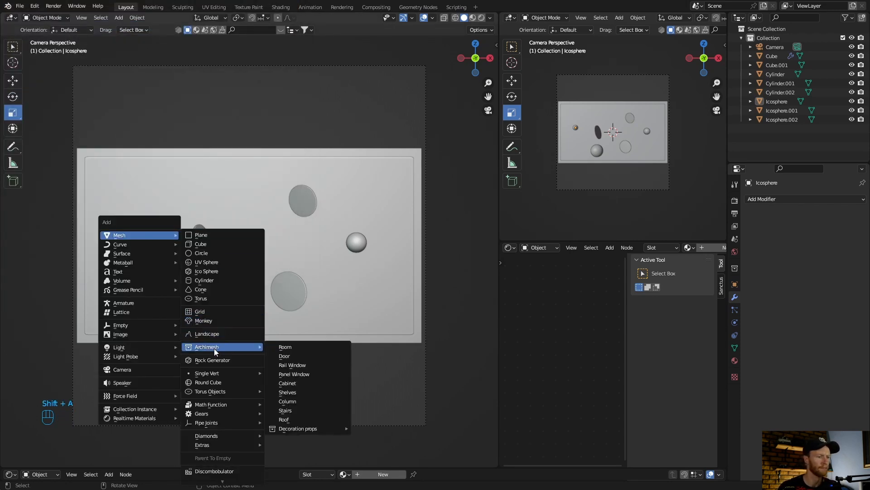
mouse_move(221, 448)
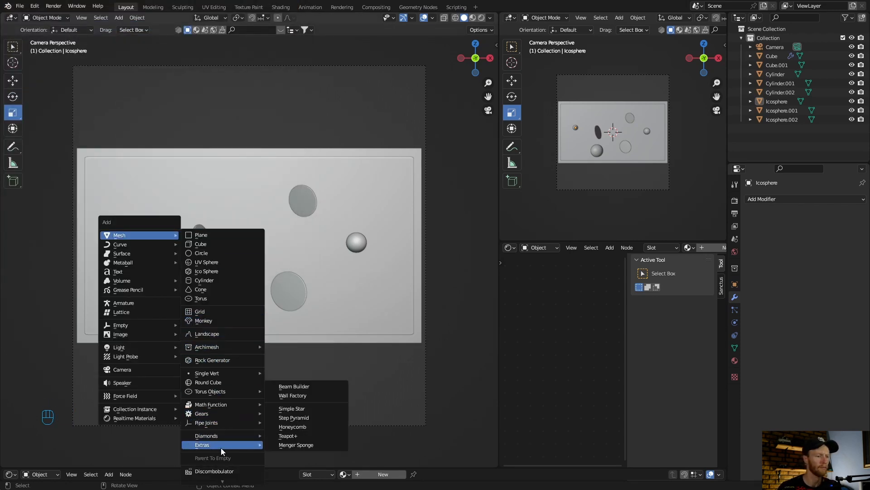
click(294, 427)
Move the honeycomb about 0.96 m towards negative Y in front of the slabs and rotate it upright by about 89°.
middle_drag(248, 274, 156, 279)
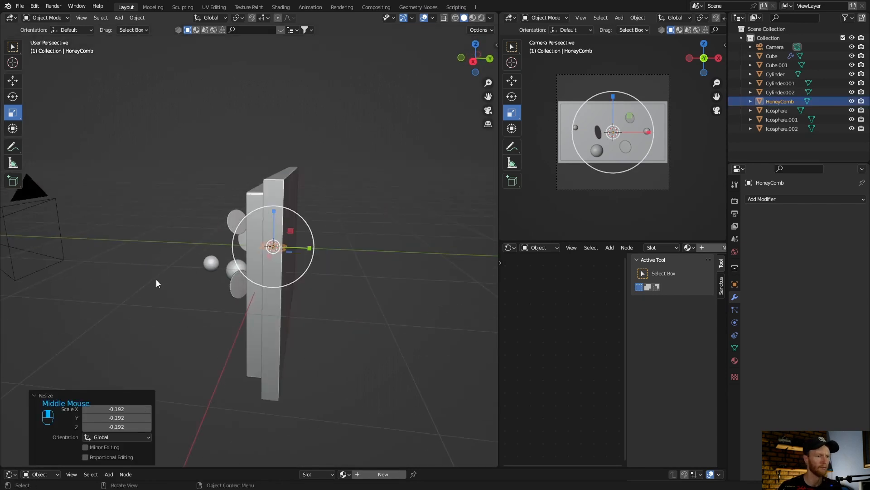
scroll(156, 283, up, 2)
key(g)
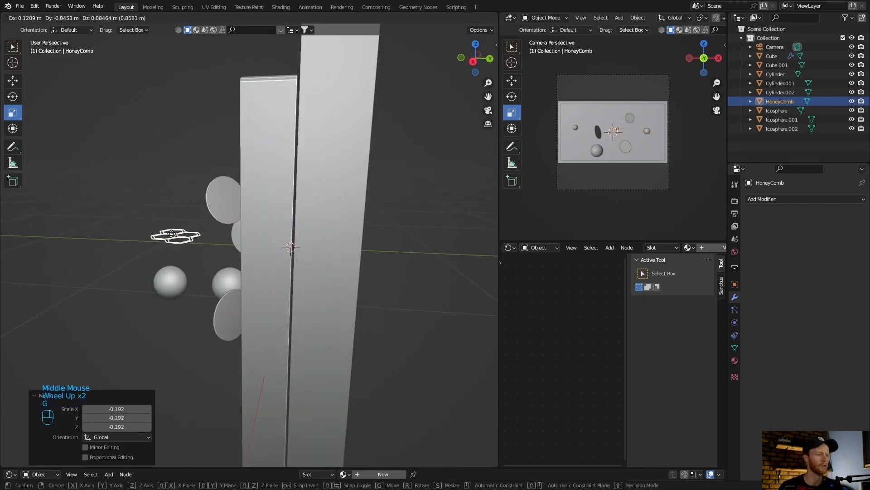
click(159, 234)
key(r)
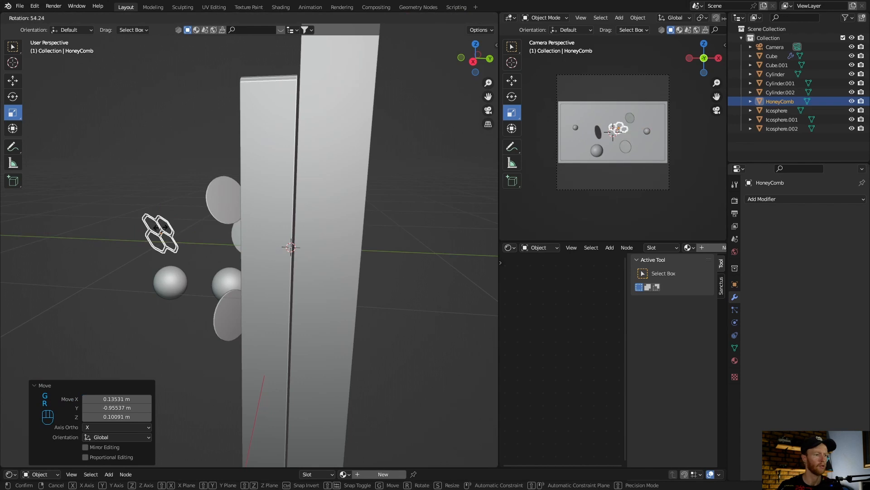
click(160, 228)
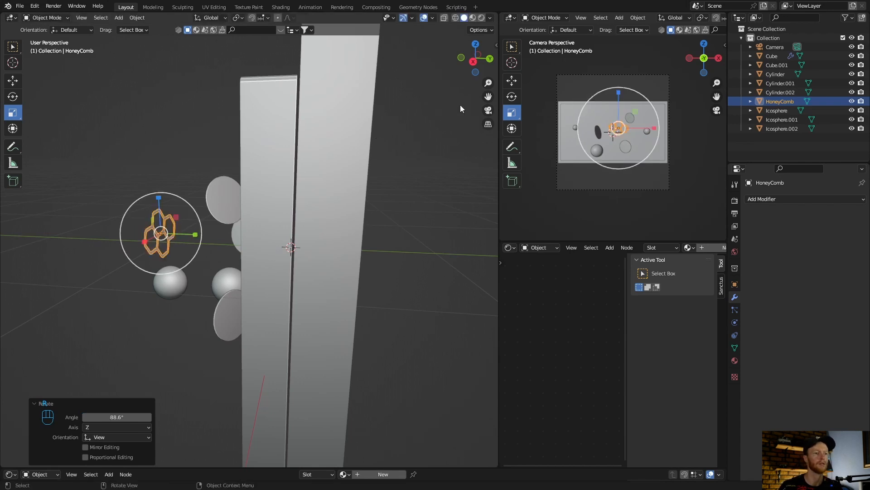
In camera view, move the honeycomb about 0.9 m towards negative X behind the left sphere and scale it to about 1.06.
click(489, 112)
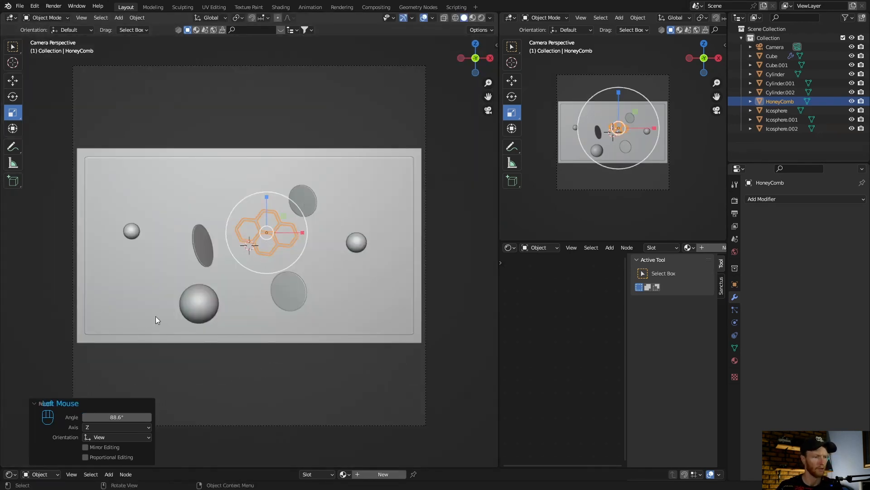
key(g)
click(38, 321)
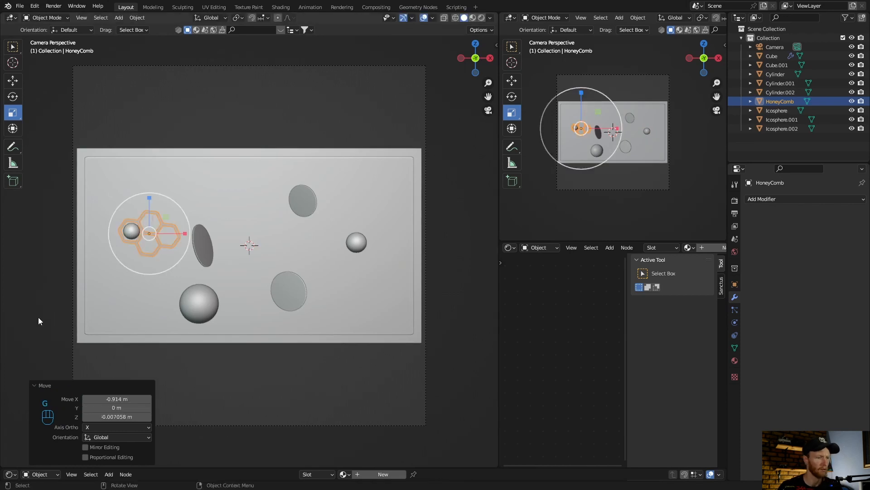
key(s)
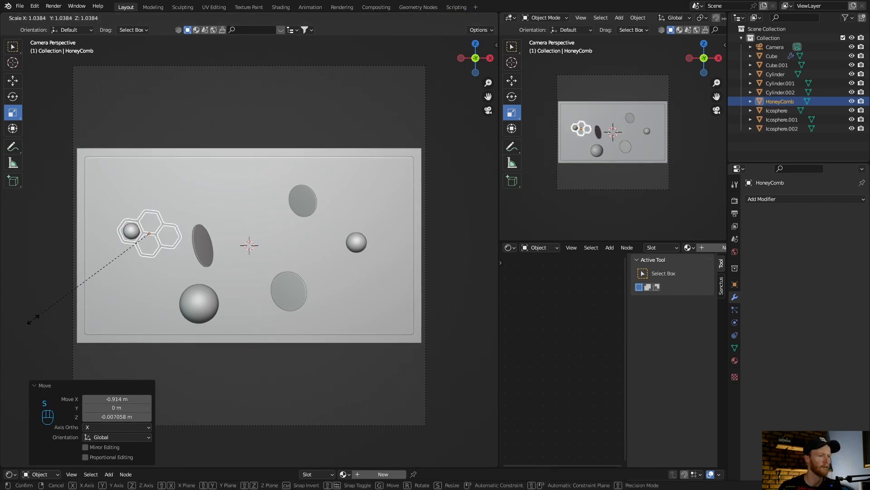
click(31, 321)
key(g)
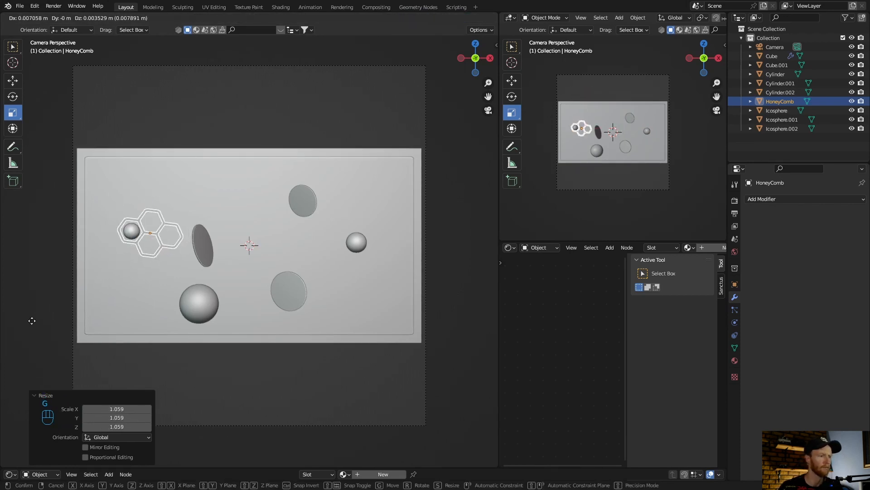
click(33, 321)
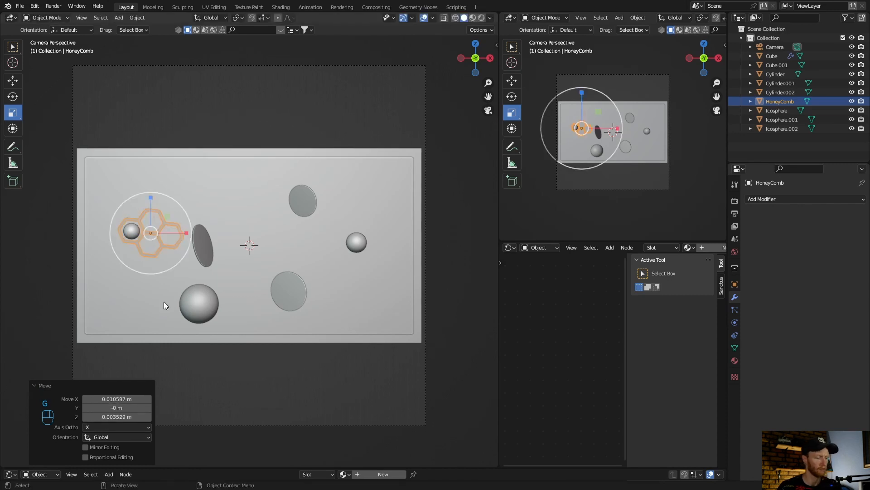
Make a linked duplicate of the honeycomb about 1.45 m along X around the right sphere, enlarge it to about 1.36 and nudge it left.
key(shift)
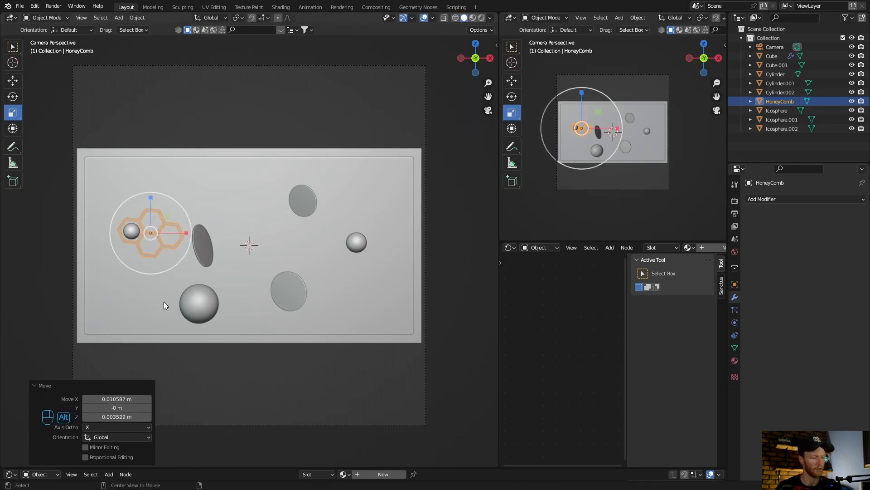
key(alt+d)
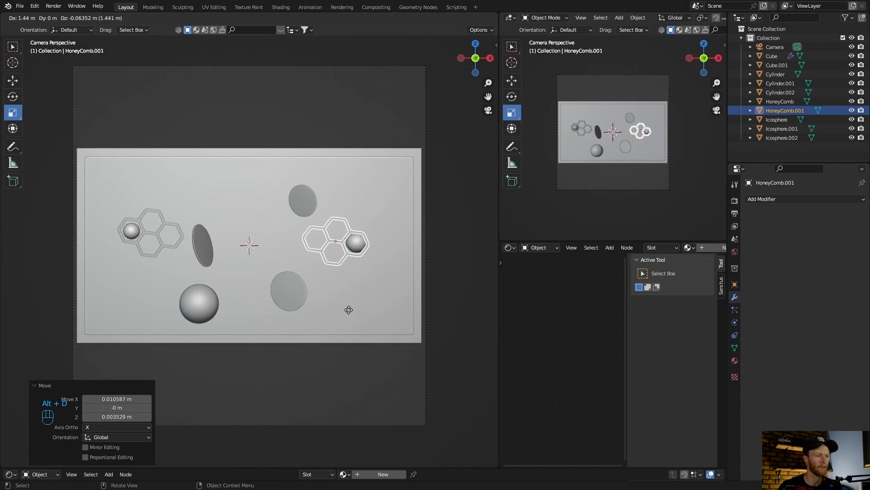
click(350, 309)
key(s)
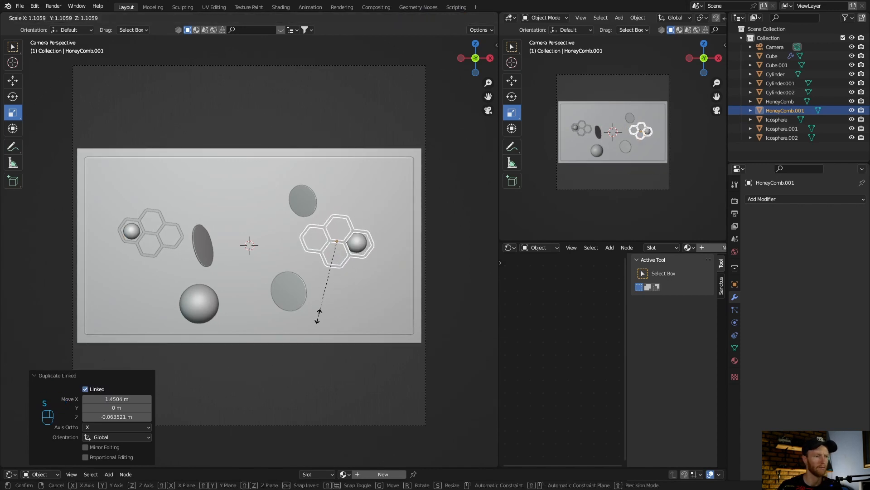
click(288, 322)
key(g)
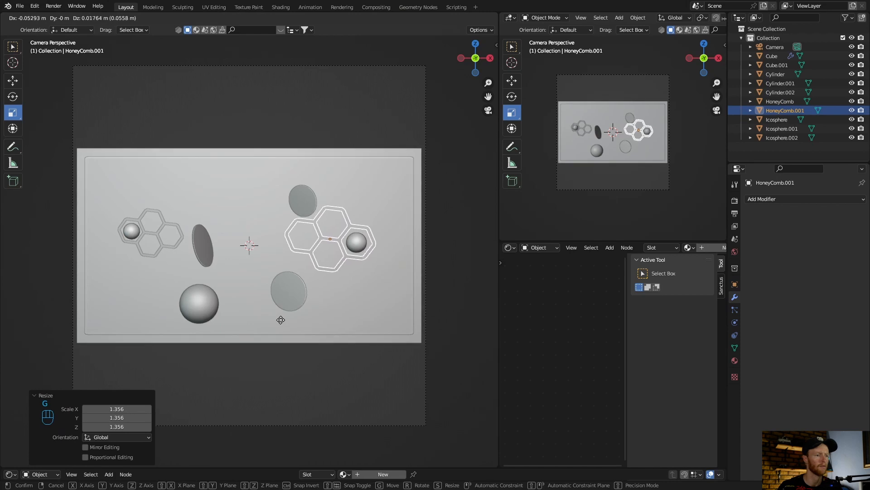
click(280, 320)
click(277, 356)
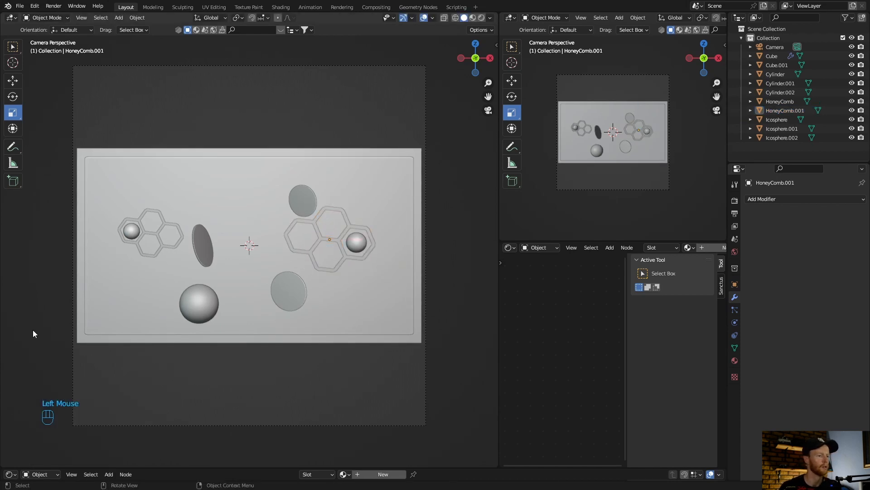
Move the left dark disc slightly up and to the right, clear of the left honeycomb.
click(193, 235)
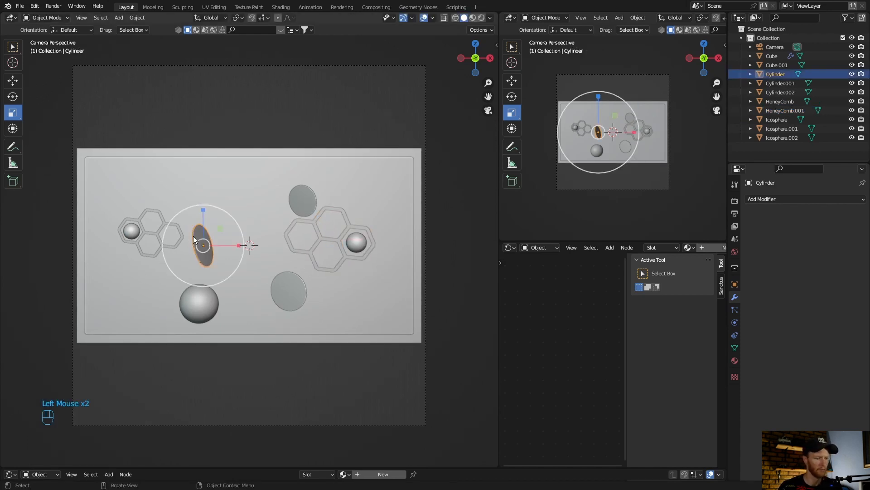
key(g)
click(170, 246)
click(35, 290)
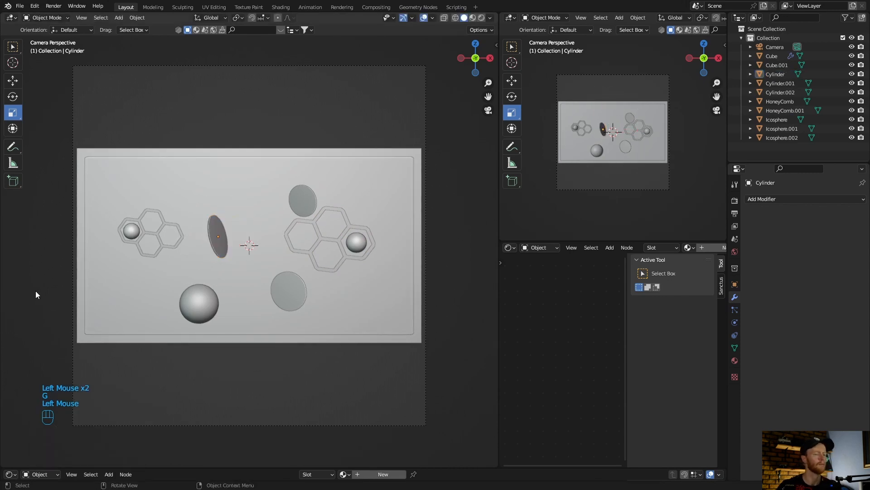
key(shift+a)
mouse_move(338, 185)
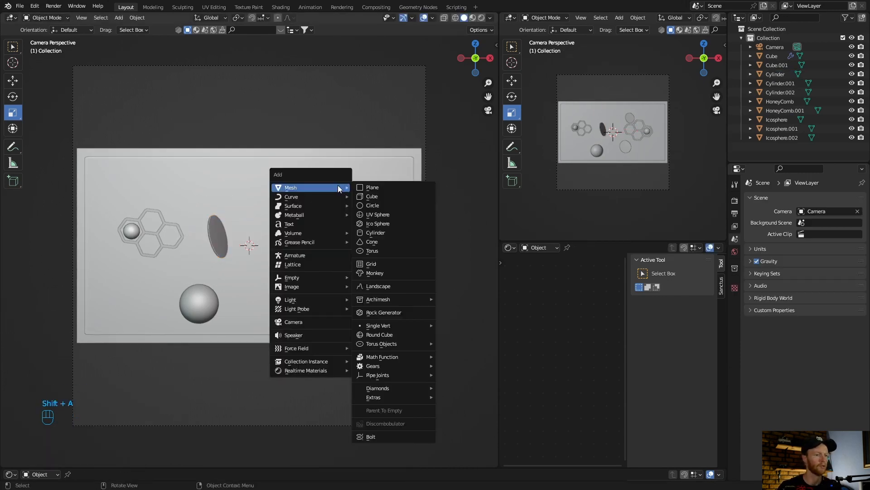
click(384, 194)
key(Delete)
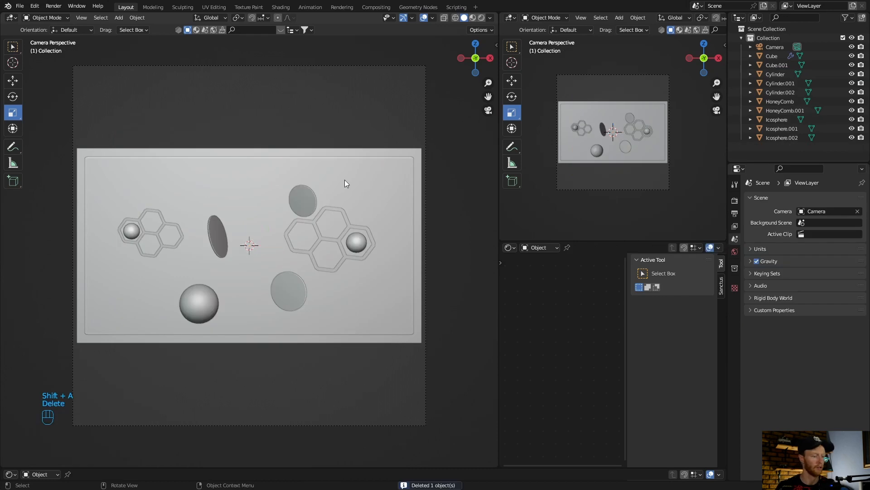
key(shift+a)
mouse_move(315, 175)
click(360, 178)
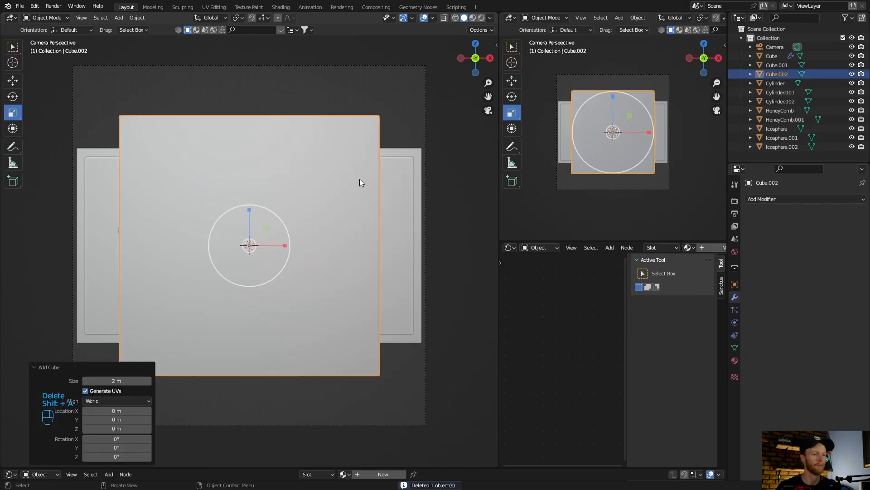
key(Delete)
Add a mesh plane, rotate it 90° about X to stand upright and scale it to about 1.98, past the camera frame.
key(shift+a)
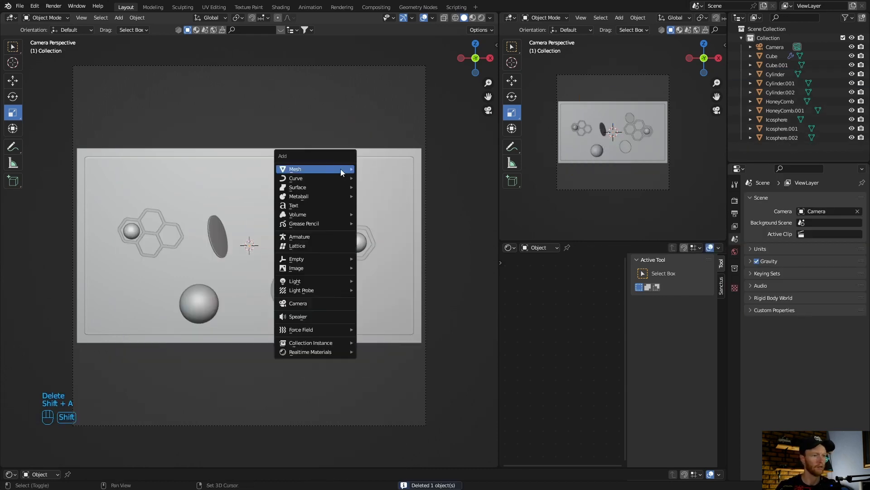
mouse_move(333, 168)
click(370, 168)
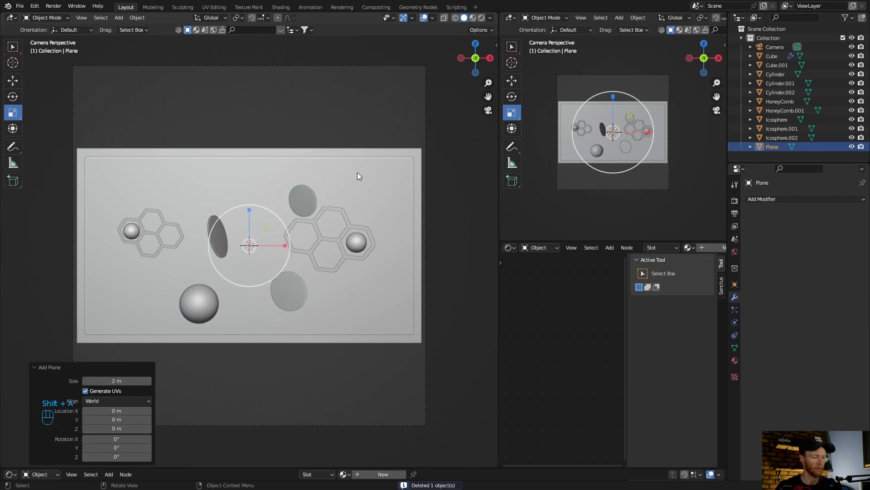
text(rx90)
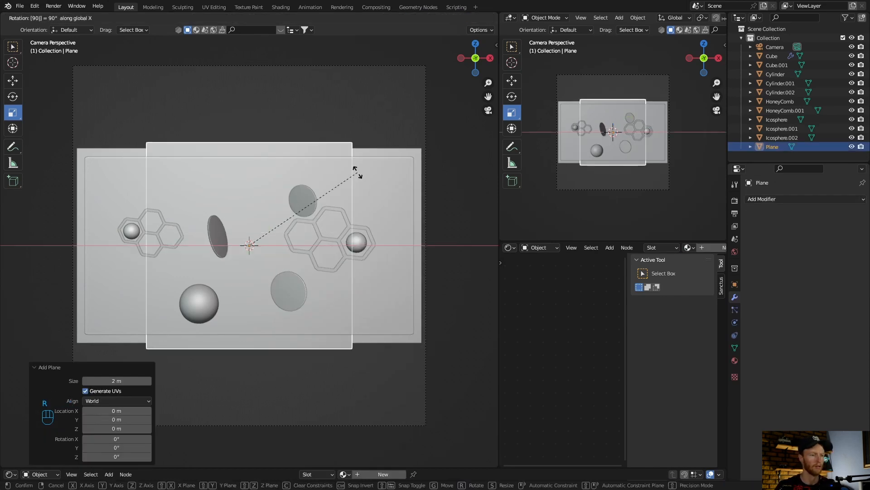
click(358, 172)
key(s)
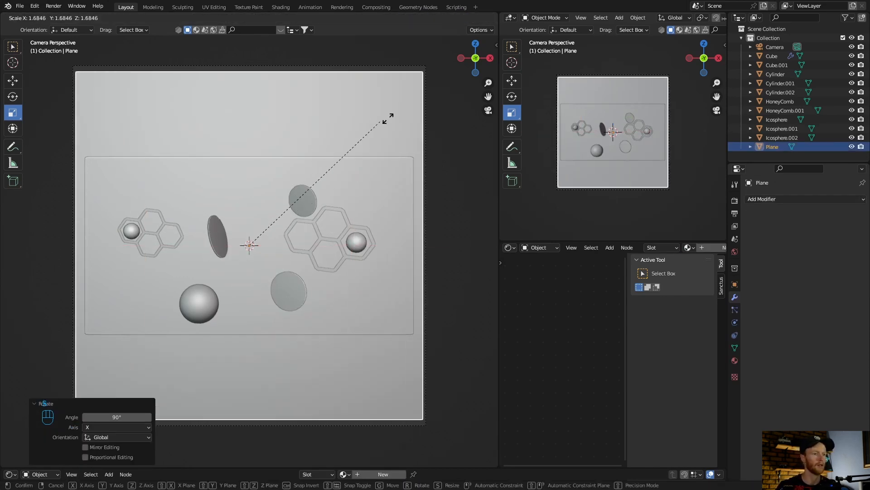
click(413, 115)
In side view, move the plane about 0.4 m along Y behind the slabs, then return to the camera view.
click(490, 58)
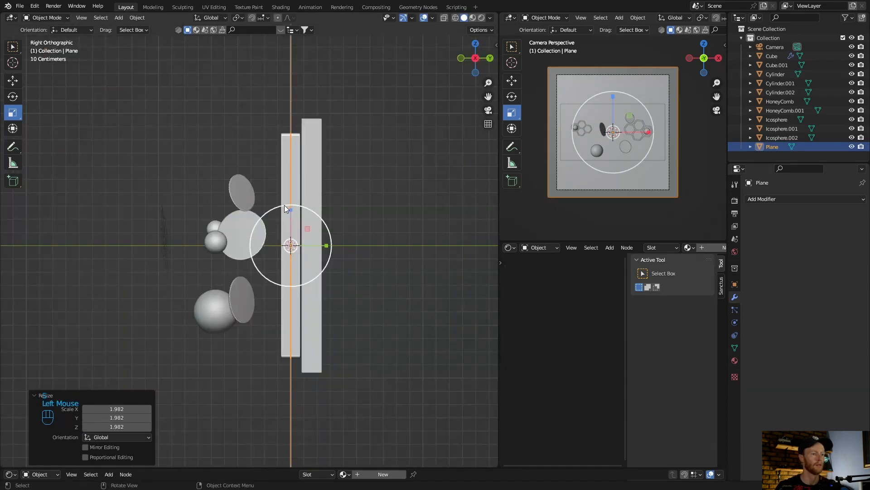
key(g)
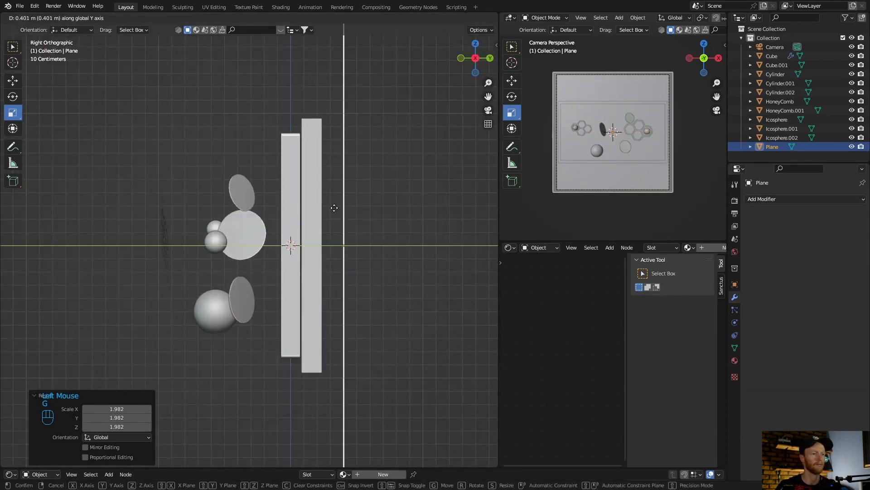
click(335, 207)
click(488, 111)
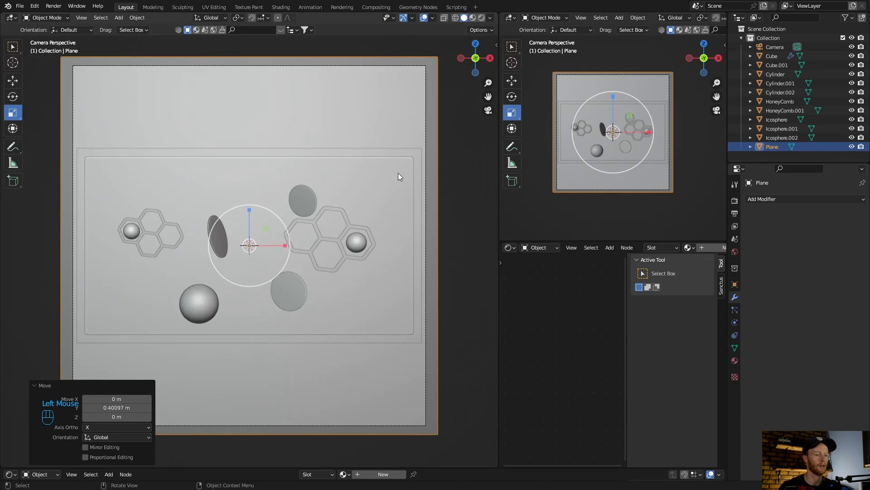
click(461, 263)
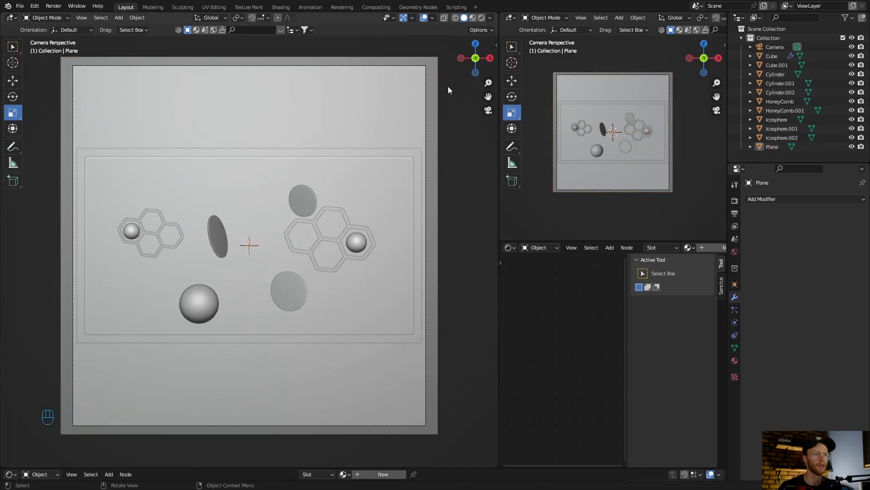
Add Motion Primitives object 09 and tilt it with a trackball rotation of about 39° and -73.9°.
click(496, 47)
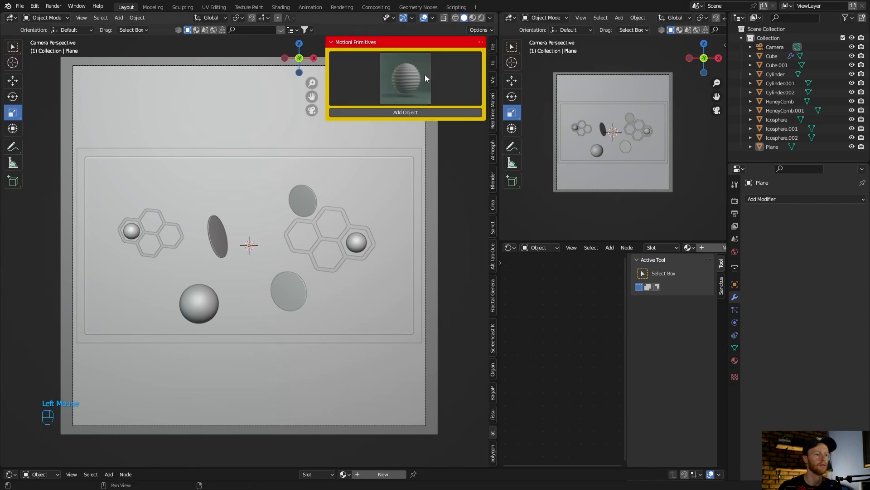
click(425, 73)
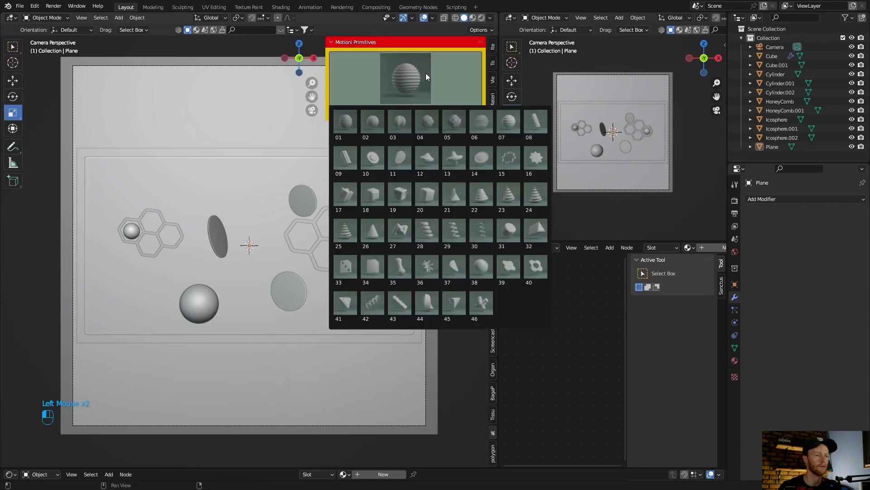
click(348, 162)
click(381, 113)
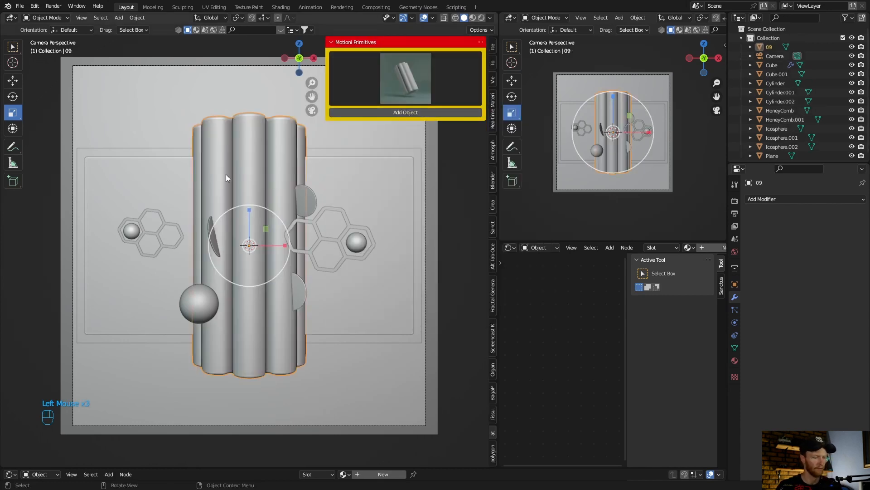
key(r)
key(r)
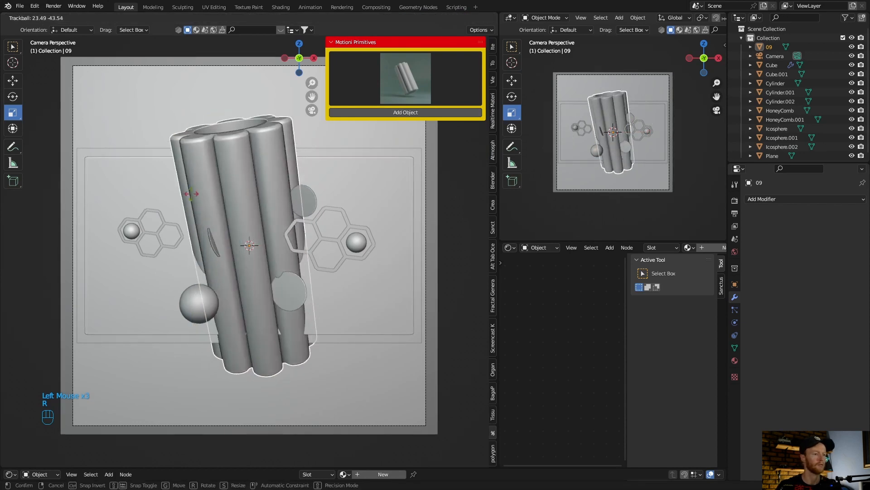
click(167, 206)
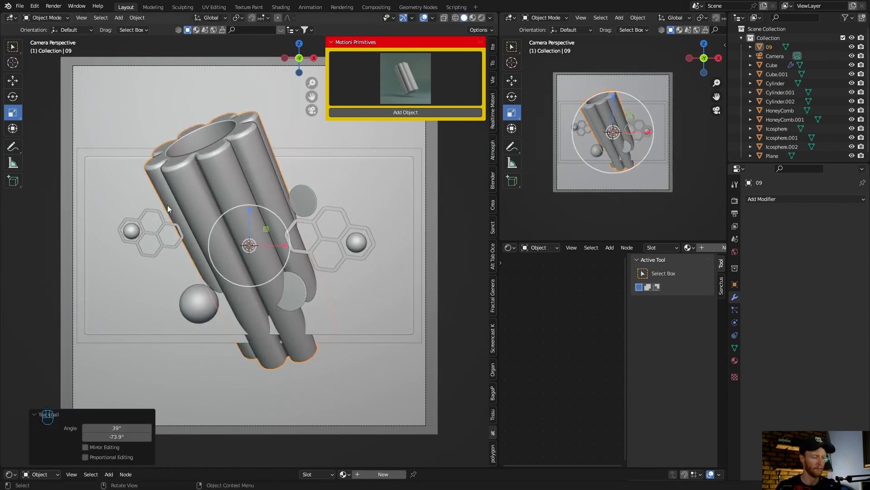
Scale the fluted tube to about 0.483 and move it about -1.28 m in X and 1.39 m in Z to the frame's upper-left corner.
key(s)
click(208, 234)
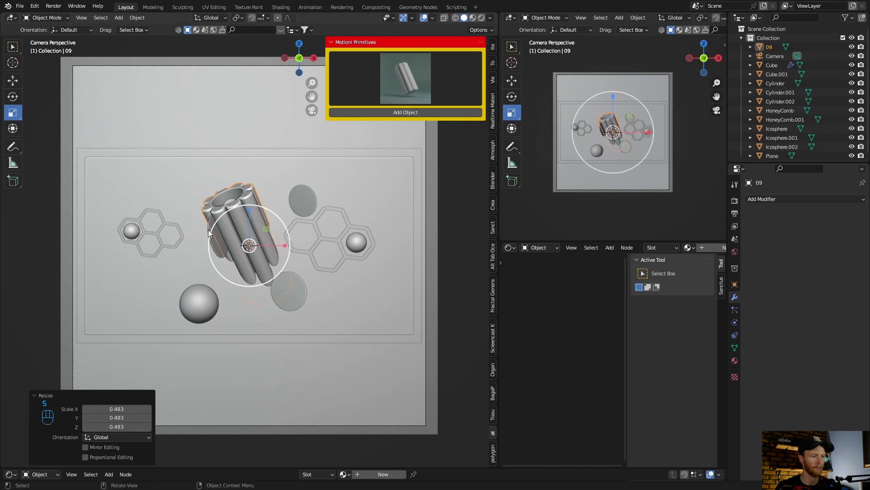
key(g)
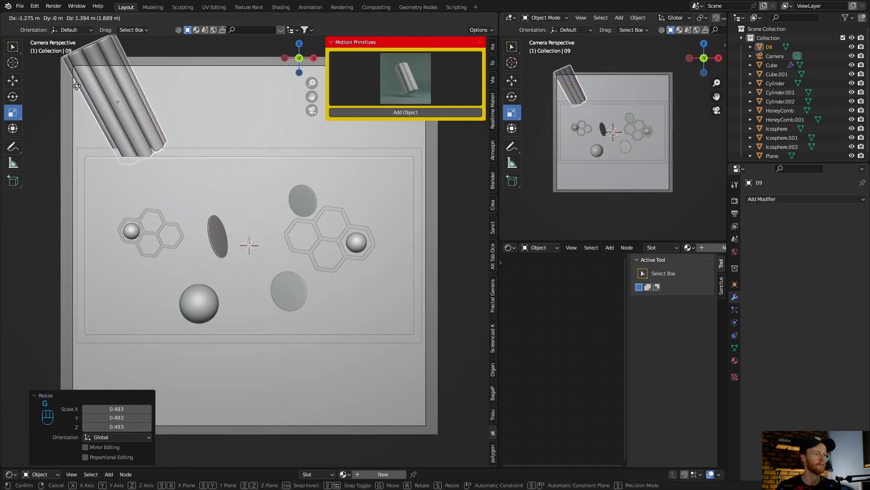
click(77, 87)
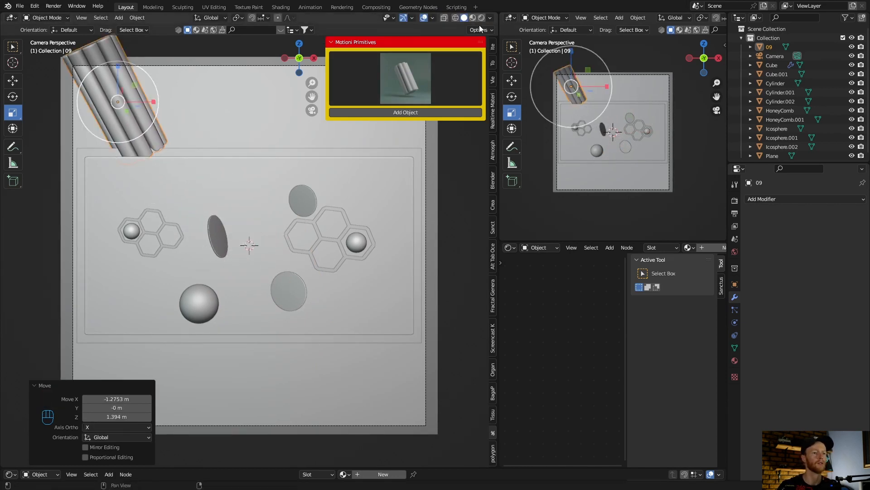
Move the fluted tube about 0.86 m towards negative Y in side view, then shift it about 0.15 m along X in camera view.
click(313, 58)
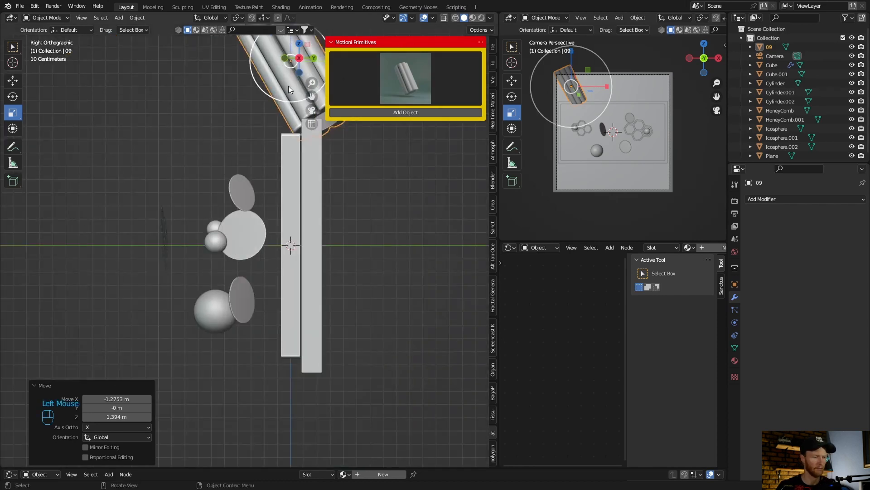
key(g)
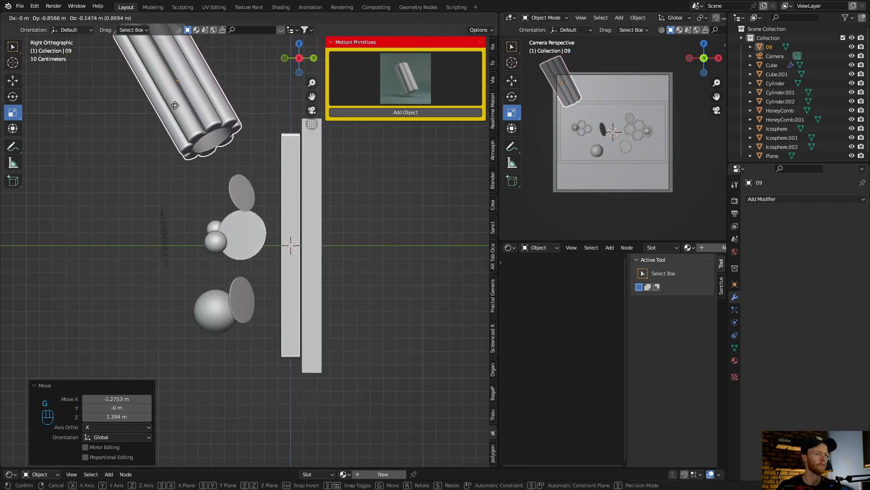
click(181, 104)
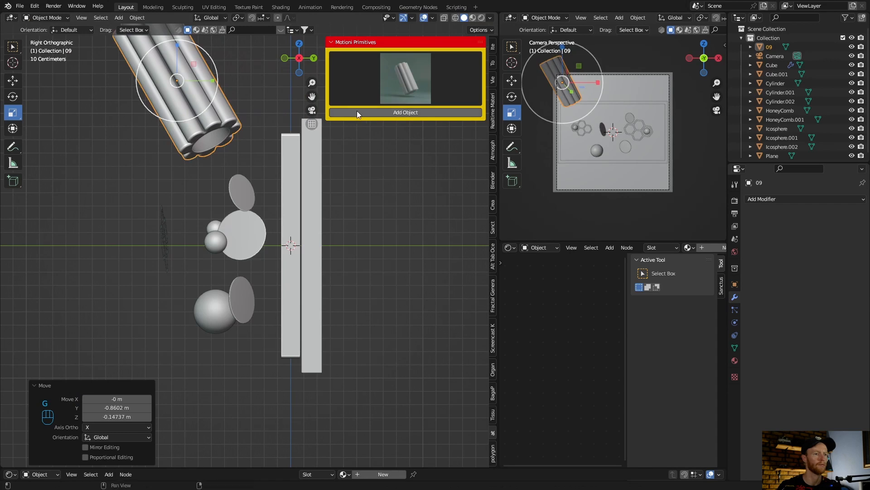
click(310, 112)
key(g)
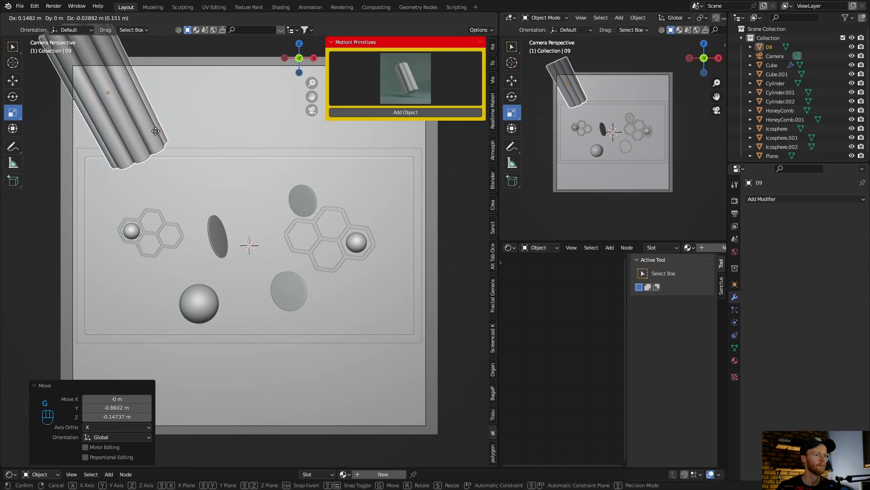
click(149, 135)
click(15, 227)
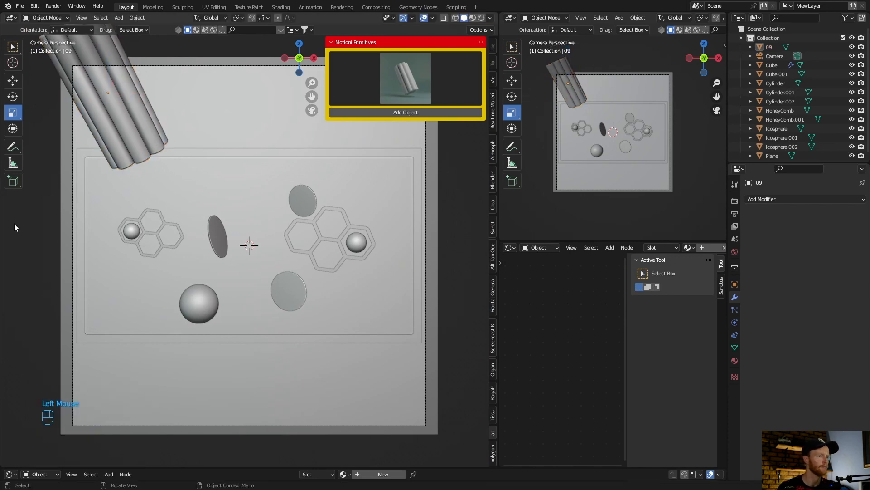
Scale the fluted tube to about 0.63 and move it about 0.1 m in X and 0.06 m in Z.
click(116, 117)
key(s)
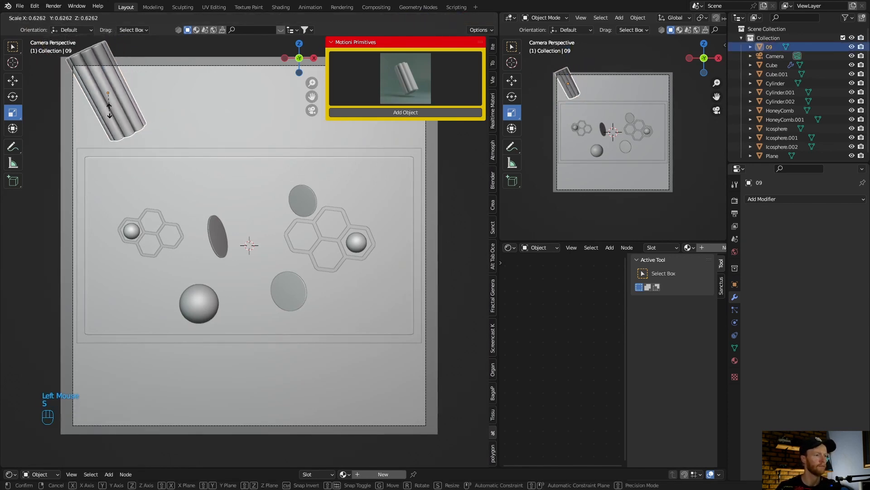
click(109, 110)
key(g)
click(123, 103)
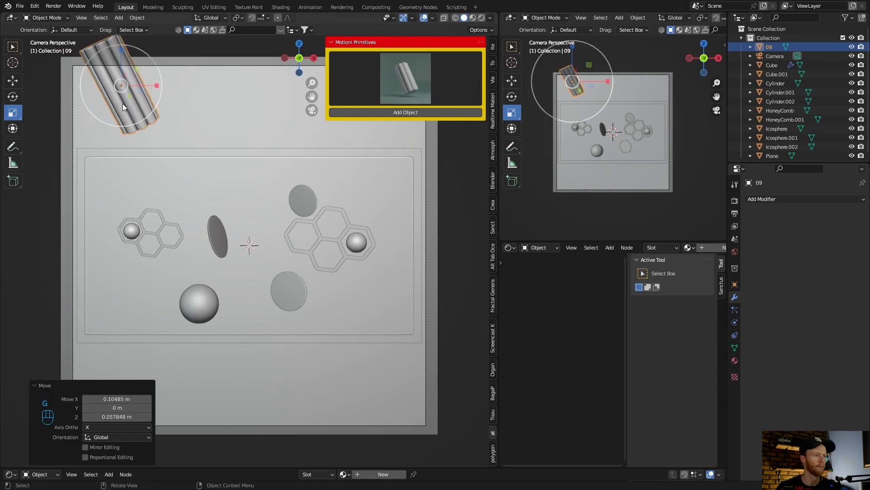
click(36, 192)
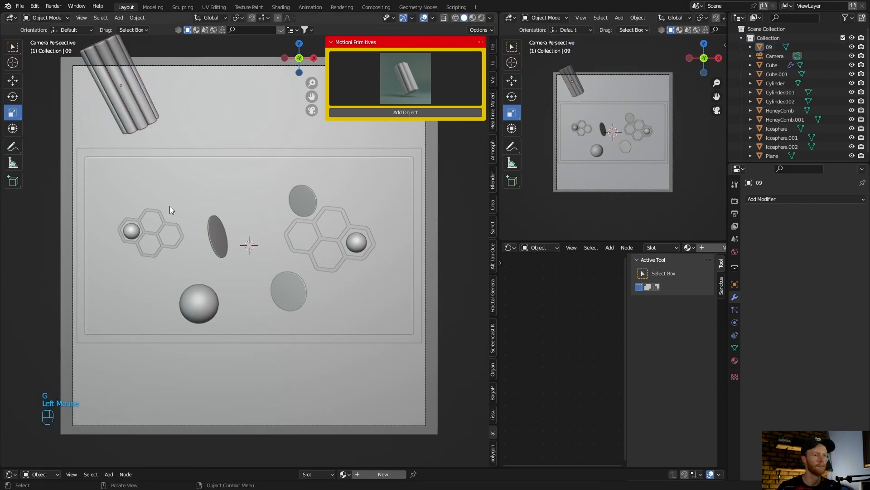
Add Motion Primitives object 25 and tilt the stacked cone with a trackball rotation of about -62.5° and -149°.
click(402, 84)
click(349, 238)
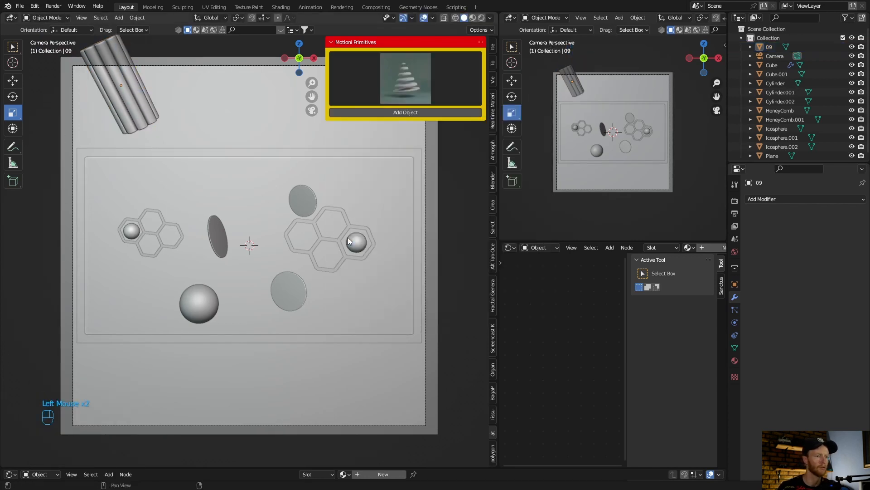
click(392, 112)
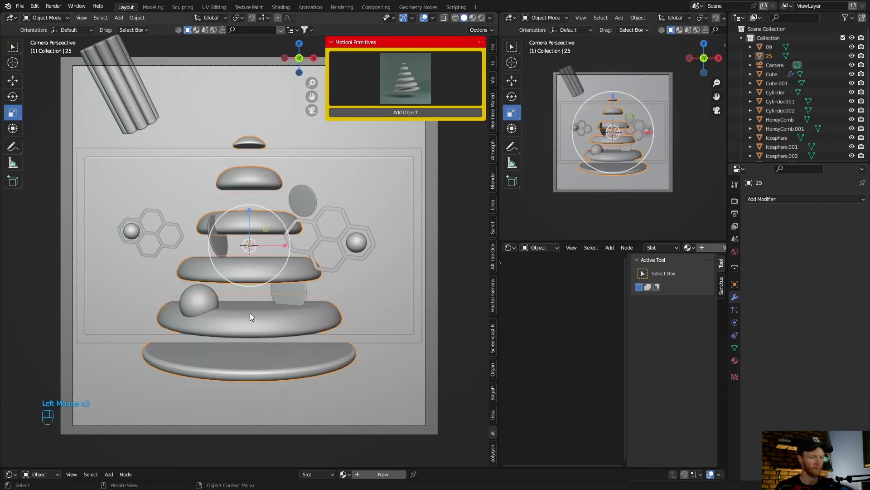
key(r)
key(r)
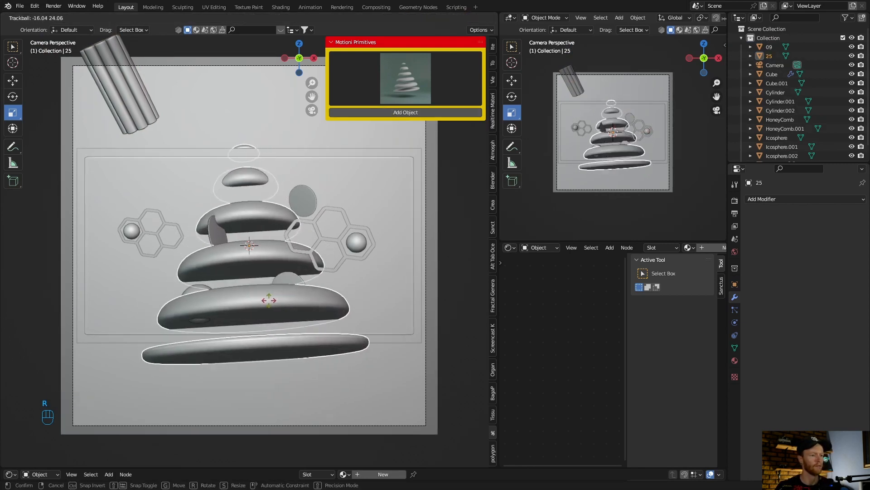
Move the stacked cone about -1.43 m in X and -1.46 m in Z to the frame's lower-left corner and scale it to about 0.437.
key(g)
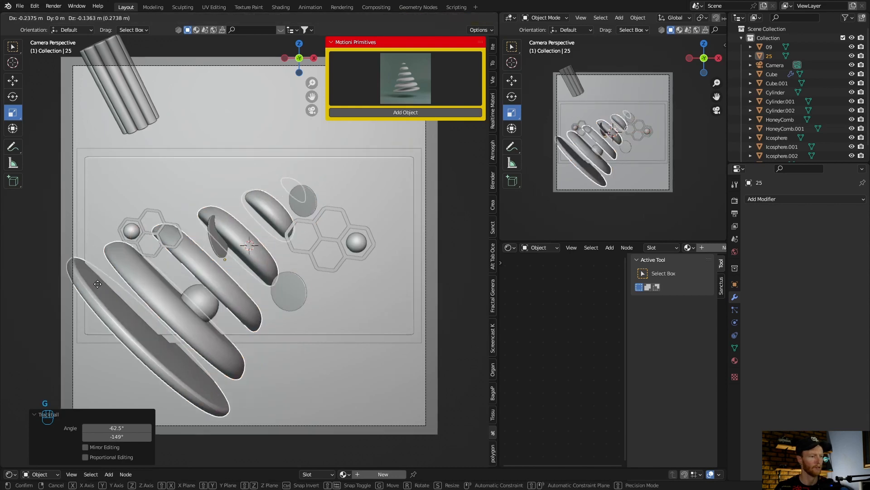
click(480, 414)
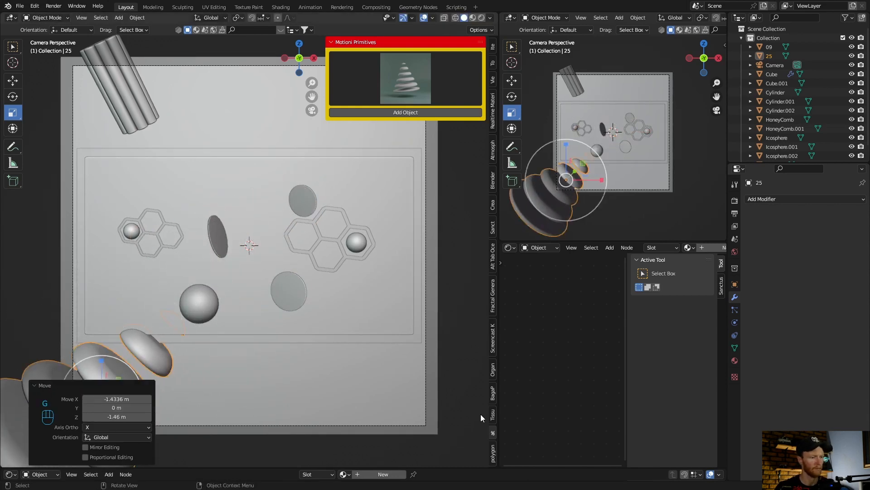
key(s)
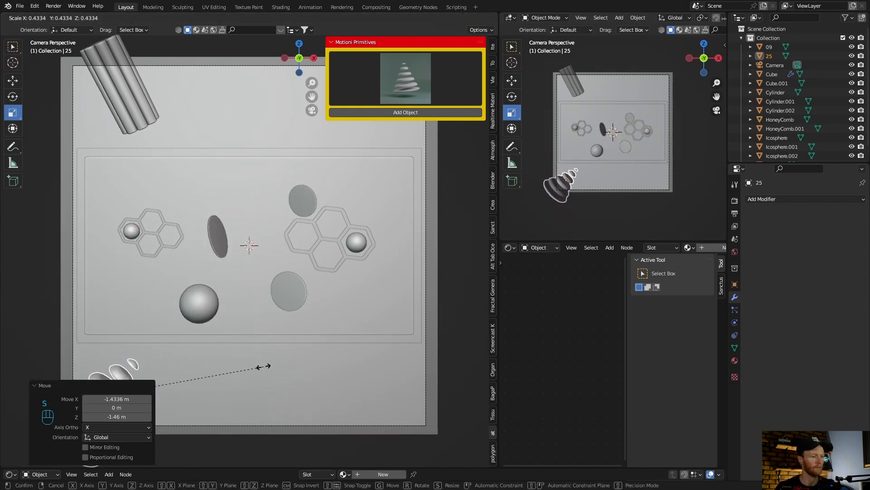
click(265, 366)
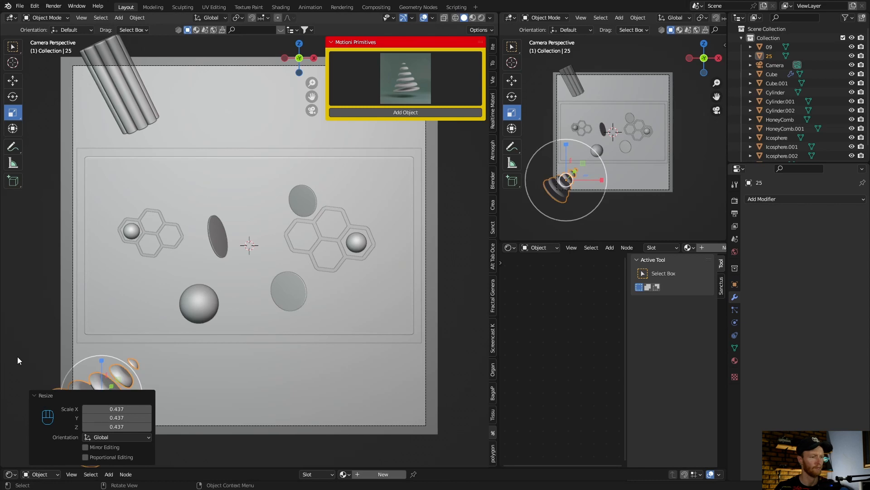
click(59, 349)
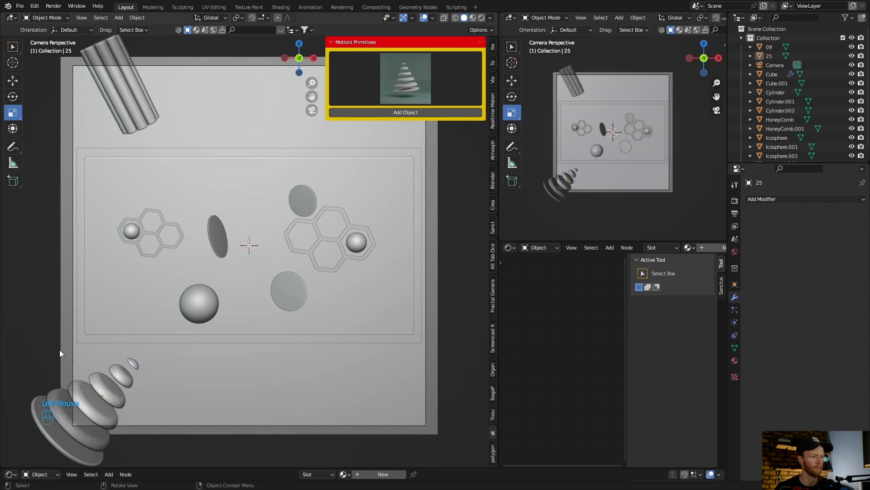
click(4, 375)
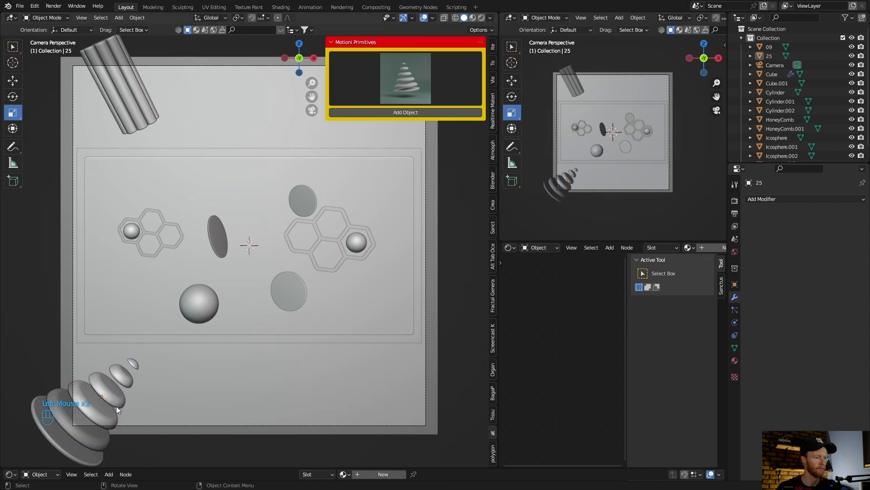
Enlarge the stacked cone in the lower-left corner to about 1.27 times its size.
click(116, 406)
key(s)
click(20, 319)
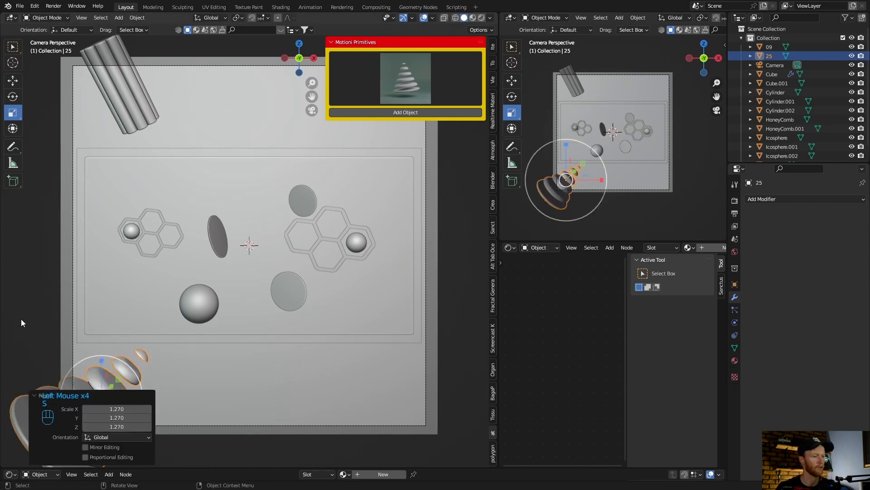
click(14, 423)
Add Motion Primitives object 30 and rotate the coil about 25.5° in the camera view.
click(431, 92)
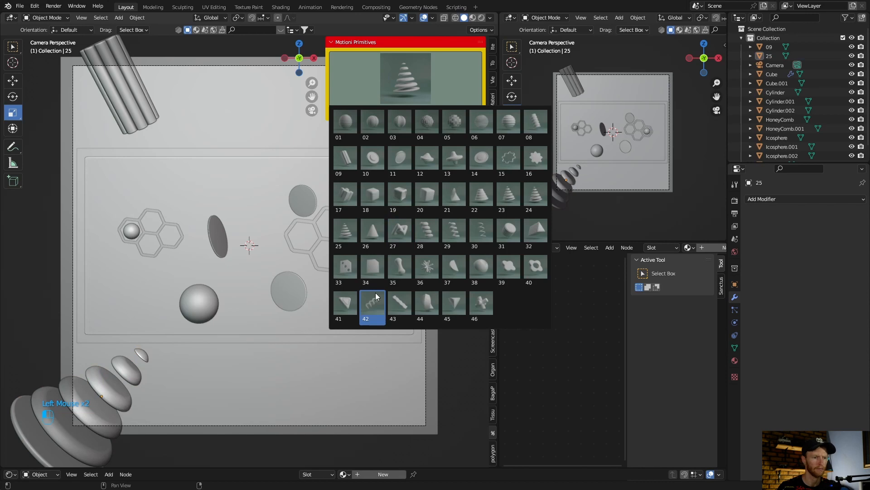
click(481, 230)
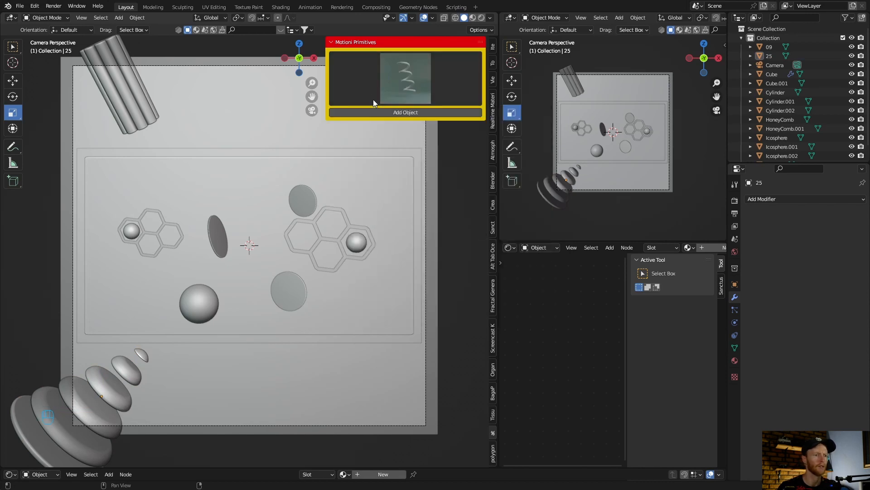
click(369, 111)
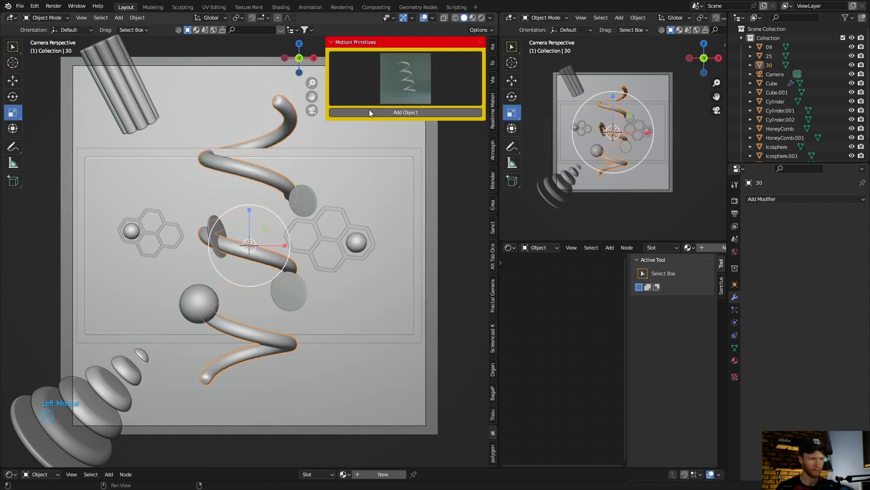
key(r)
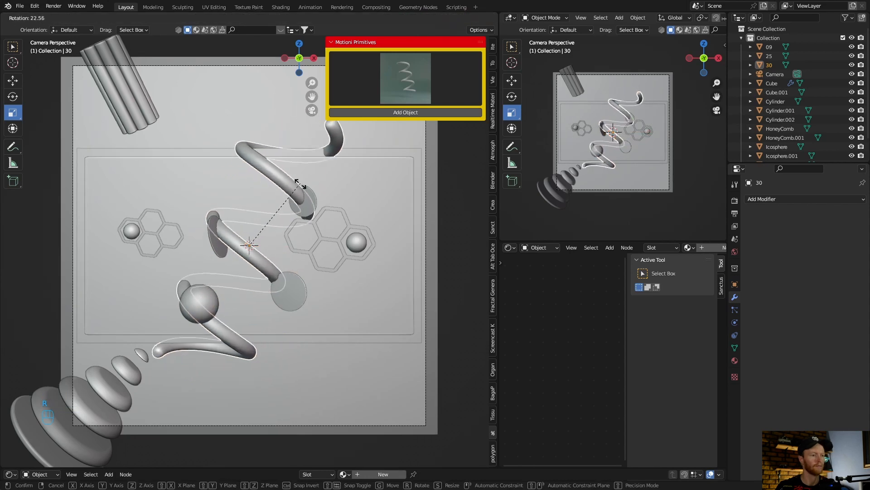
click(292, 197)
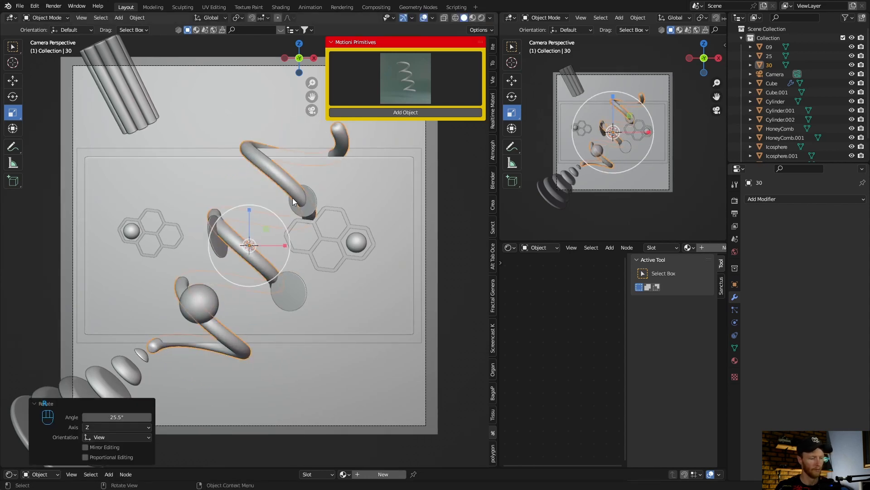
Scale the coil to about 0.571 and move it in front of the panel, about -0.675 m in Y and 0.055 m in Z.
key(s)
click(273, 218)
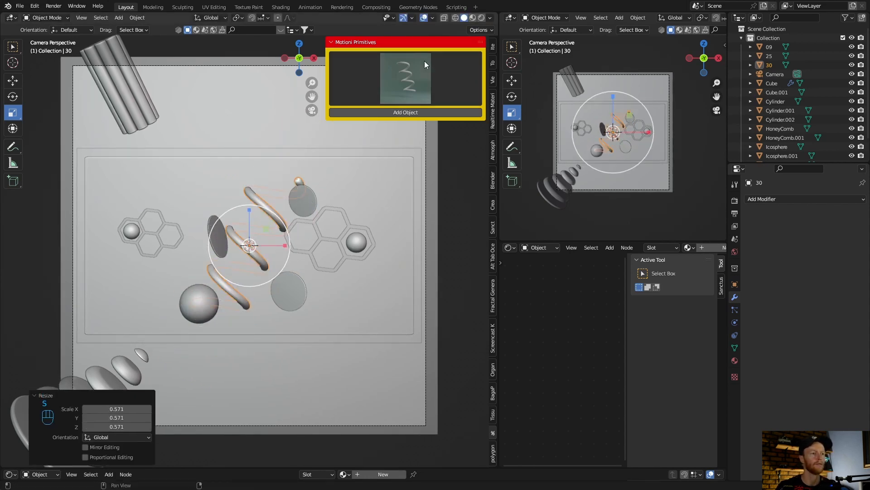
click(314, 58)
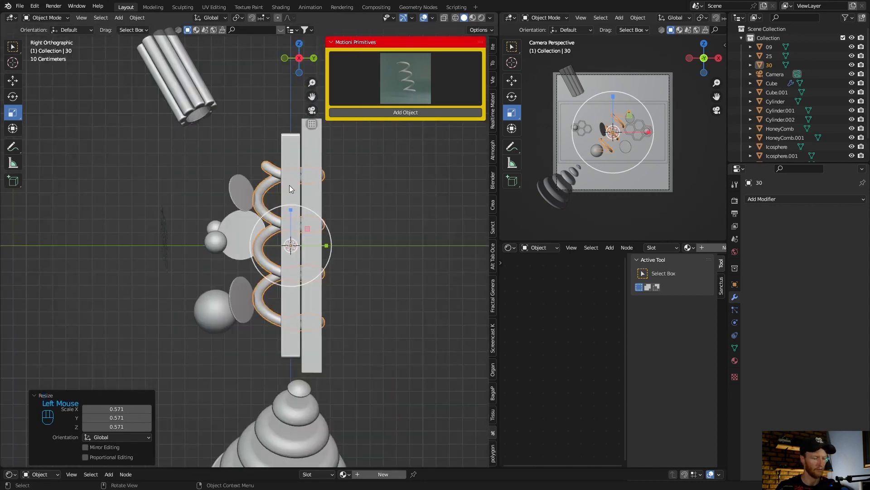
key(g)
click(199, 178)
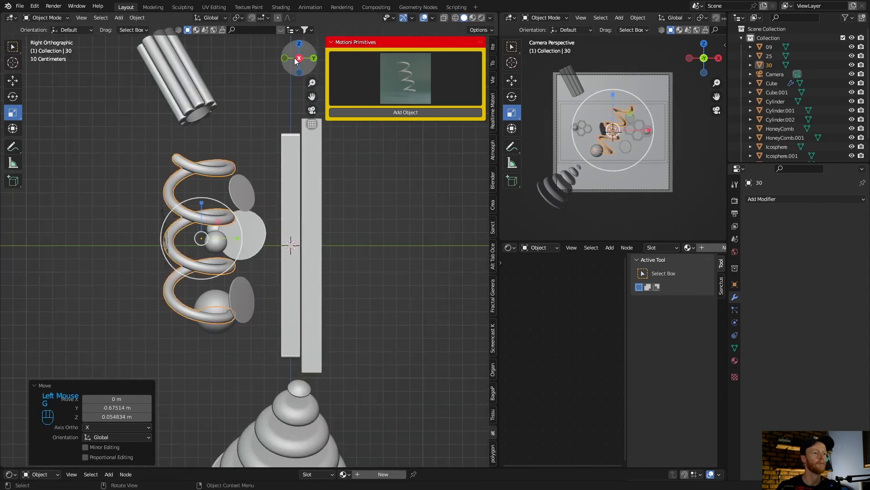
click(312, 110)
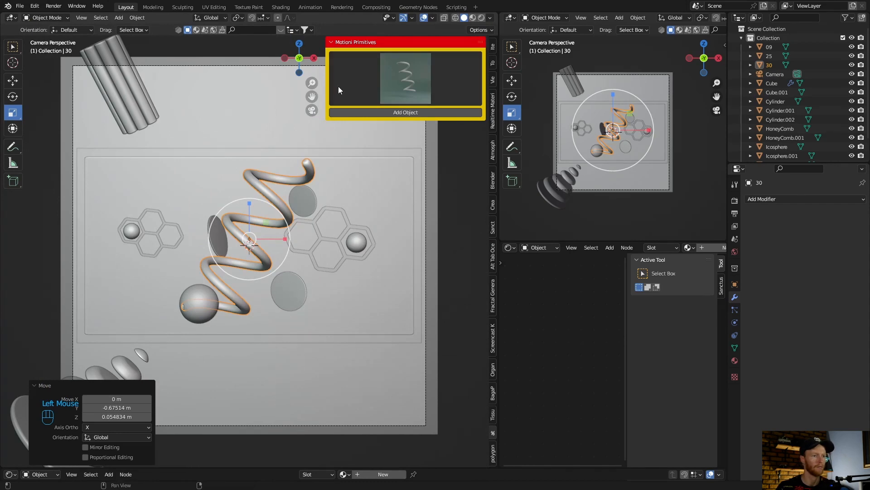
Hide the main 3D viewport's sidebar and start moving the coil in the camera view.
click(328, 81)
click(327, 81)
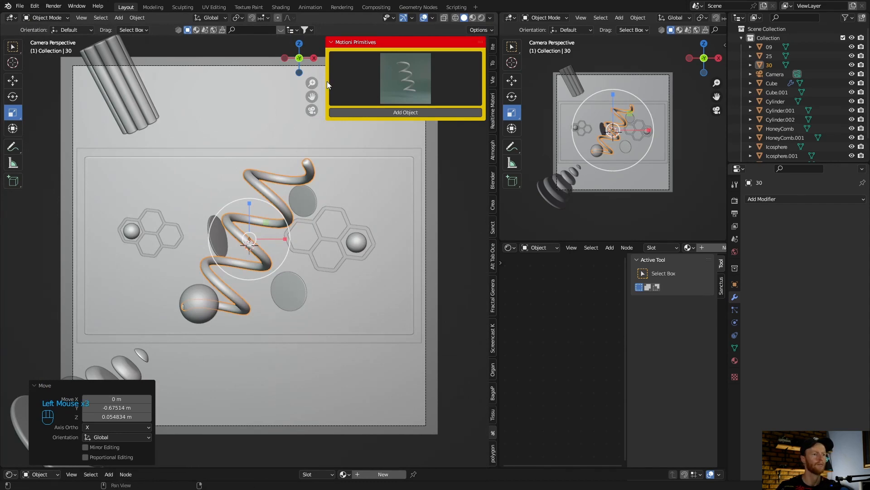
click(327, 82)
drag(326, 82, 465, 110)
key(g)
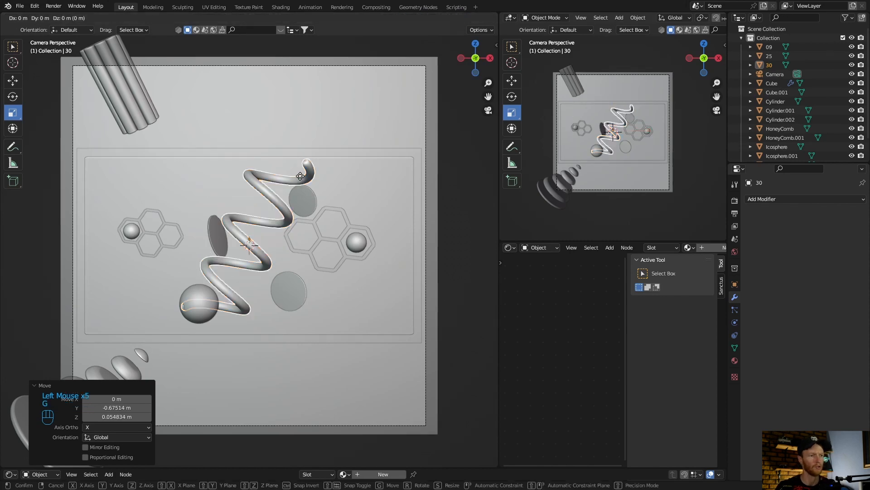